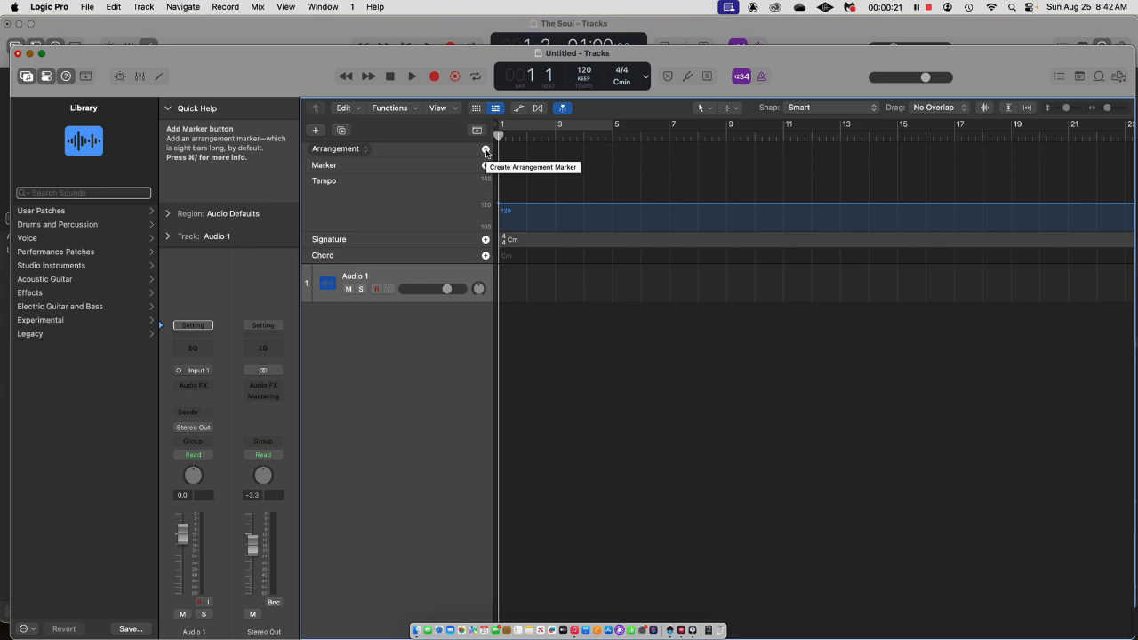
# Add two arrangement markers, Intro and Verse, and shorten the Intro to four bars so it ends at bar 5.
pyautogui.click(485, 149)
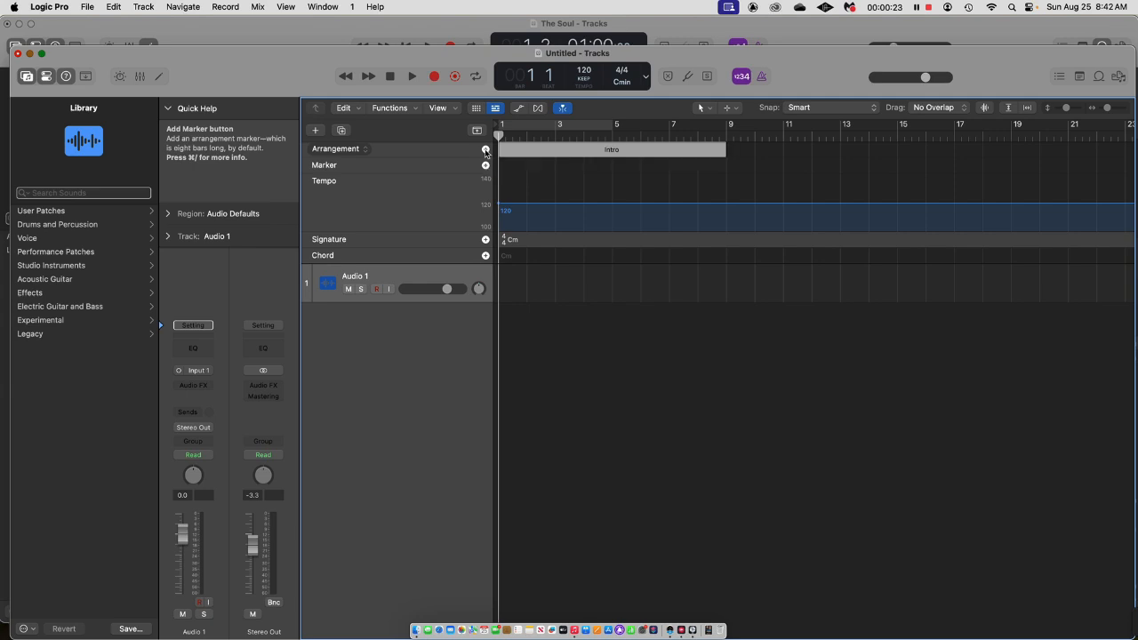
pyautogui.click(485, 149)
pyautogui.moveTo(727, 149); pyautogui.dragTo(611, 153)
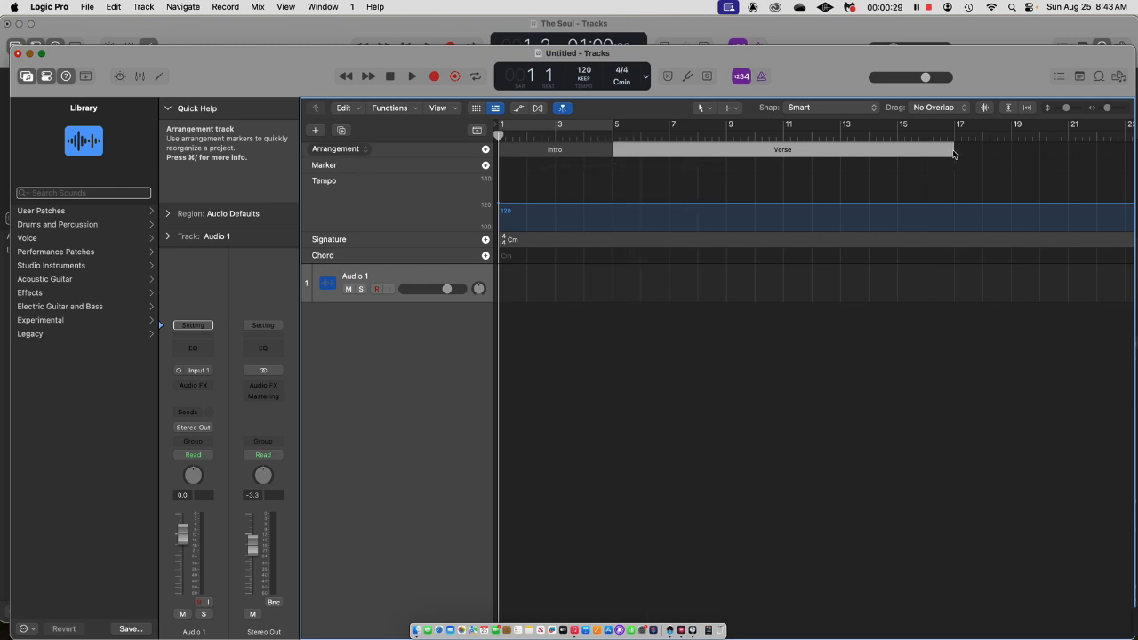
# Shorten the Verse arrangement marker to four bars, ending at bar 9, and add an eight-bar Chorus marker after it.
pyautogui.click(956, 153)
pyautogui.click(948, 152)
pyautogui.click(956, 152)
pyautogui.moveTo(948, 151)
pyautogui.mouseDown()
pyautogui.moveTo(721, 162)
pyautogui.moveTo(724, 153)
pyautogui.mouseUp()
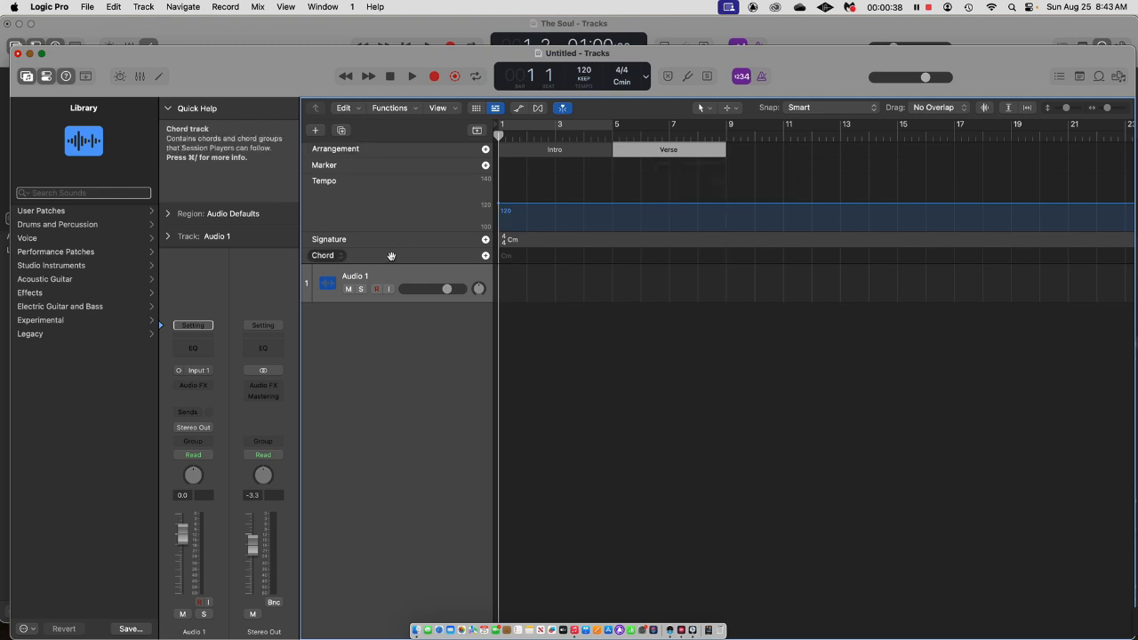
pyautogui.click(485, 149)
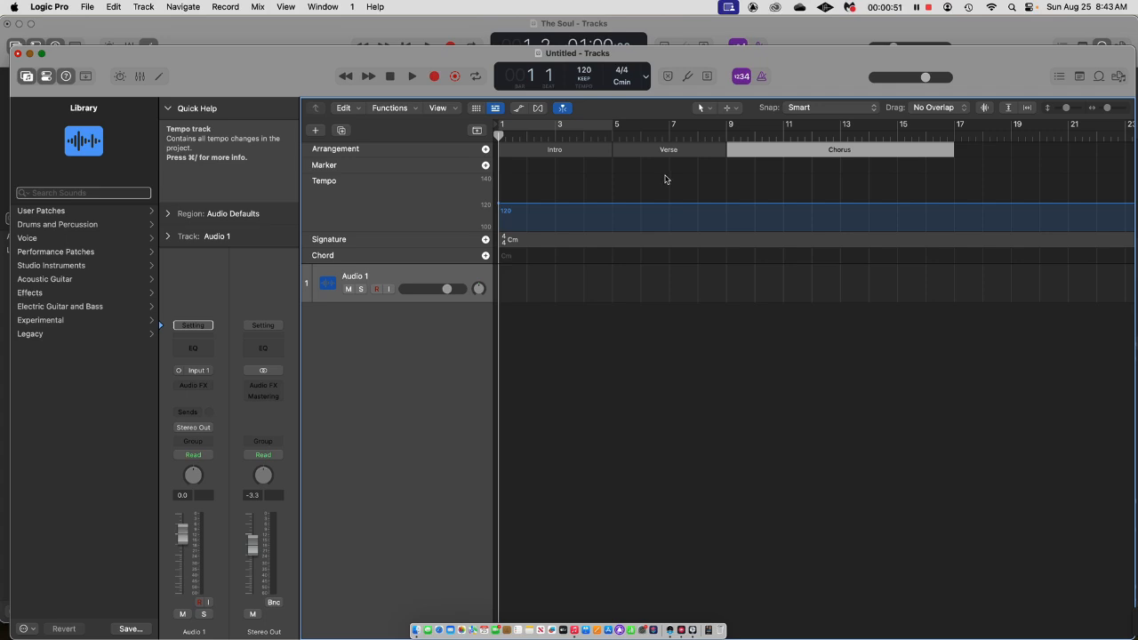
# Create a Session Player drummer track with the Neo Soul style.
pyautogui.click(145, 9)
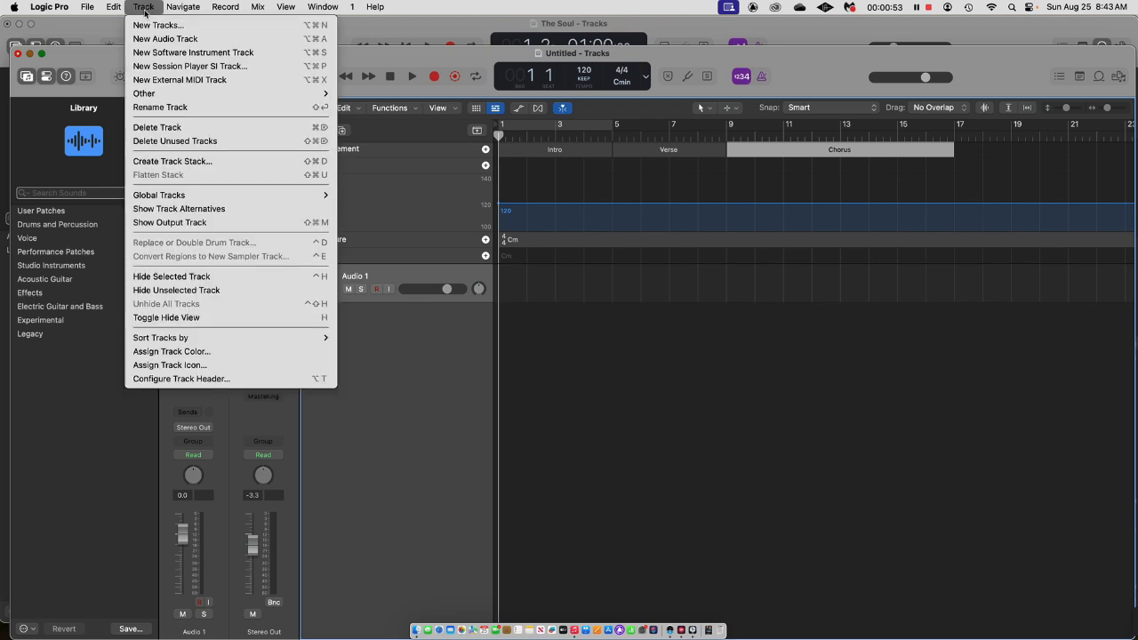
pyautogui.click(246, 67)
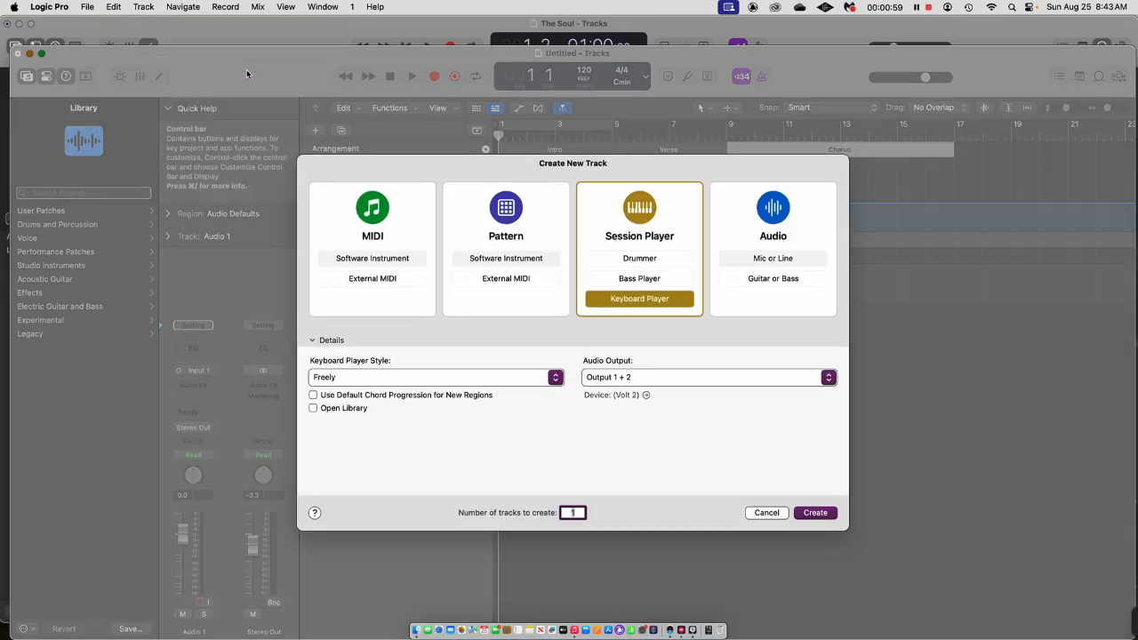
pyautogui.click(647, 259)
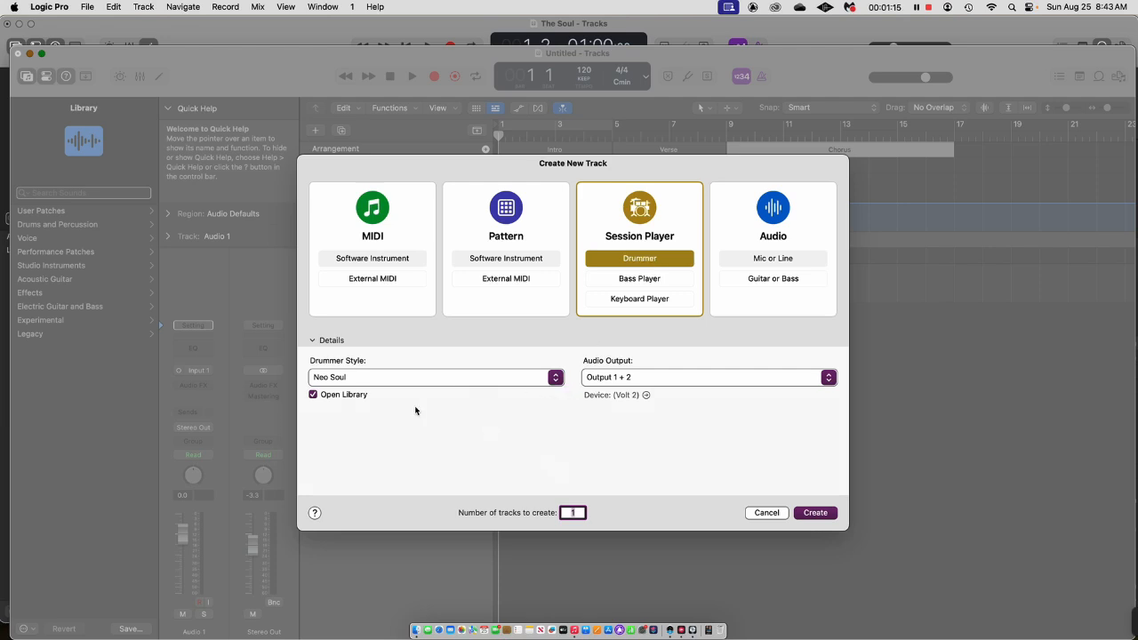
pyautogui.click(391, 386)
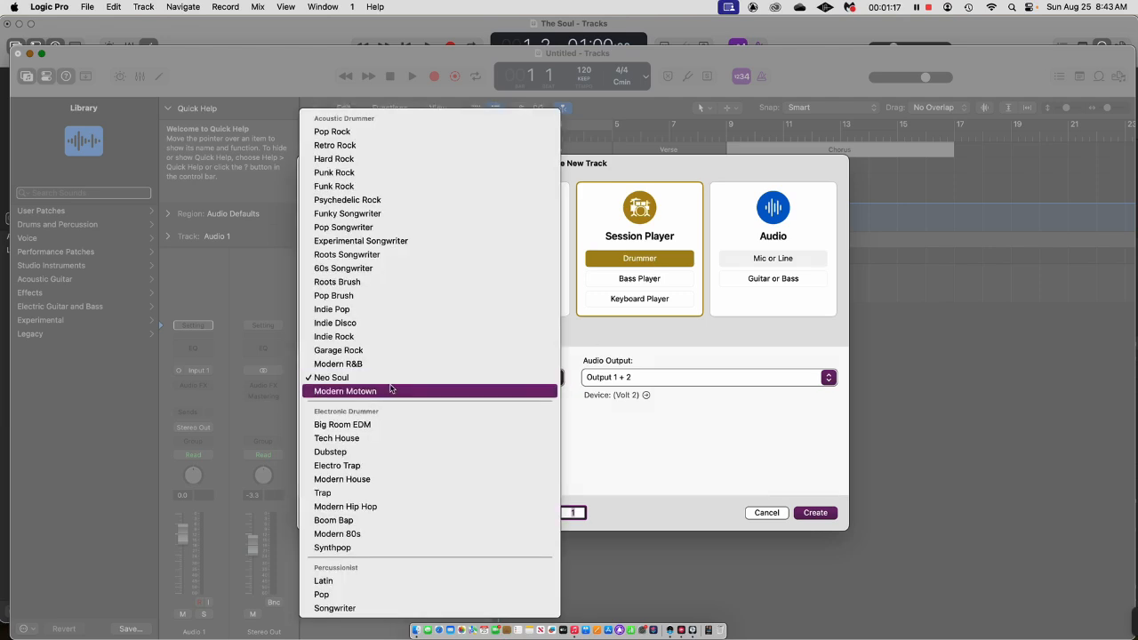
pyautogui.click(390, 384)
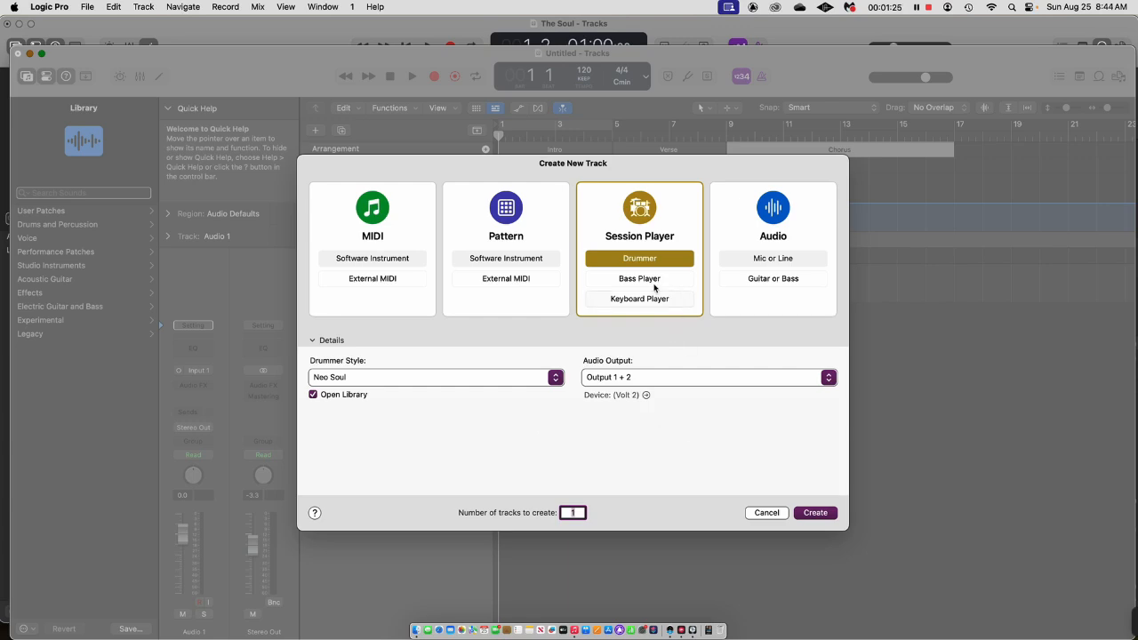
pyautogui.click(816, 513)
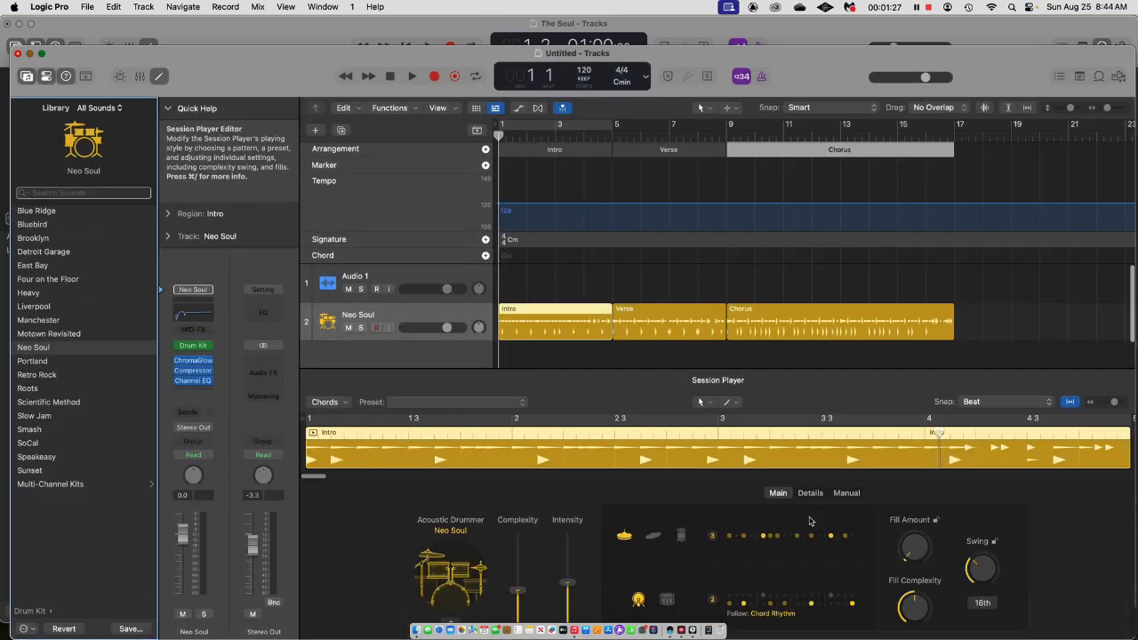
# Solo the Neo Soul drum track and play it from the start, then unsolo it and stop playback.
pyautogui.click(360, 328)
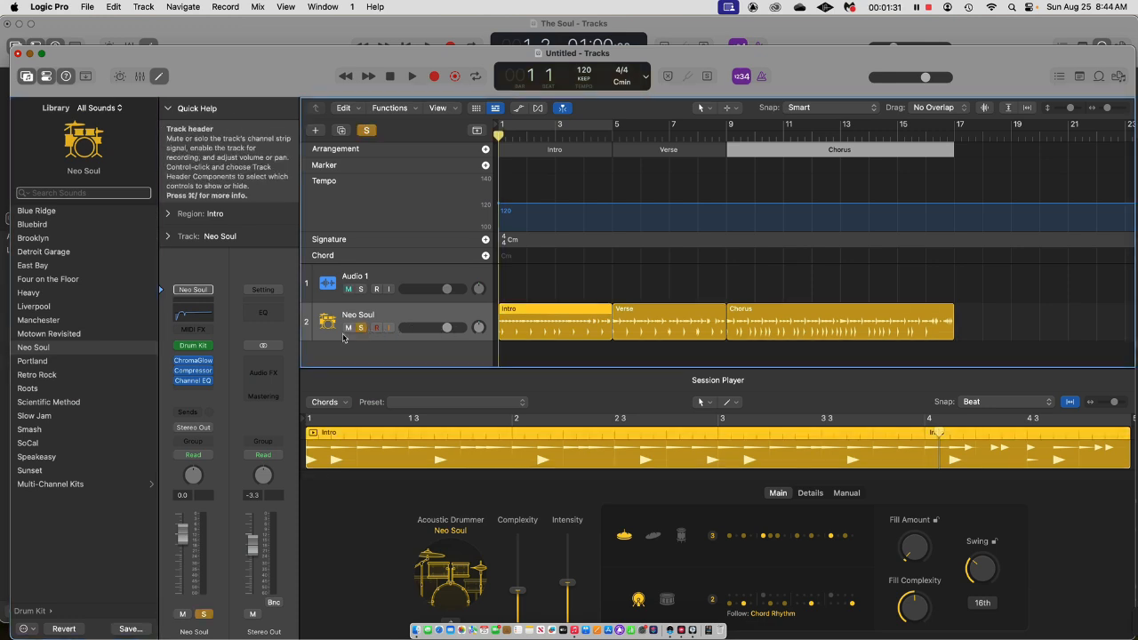
pyautogui.click(412, 76)
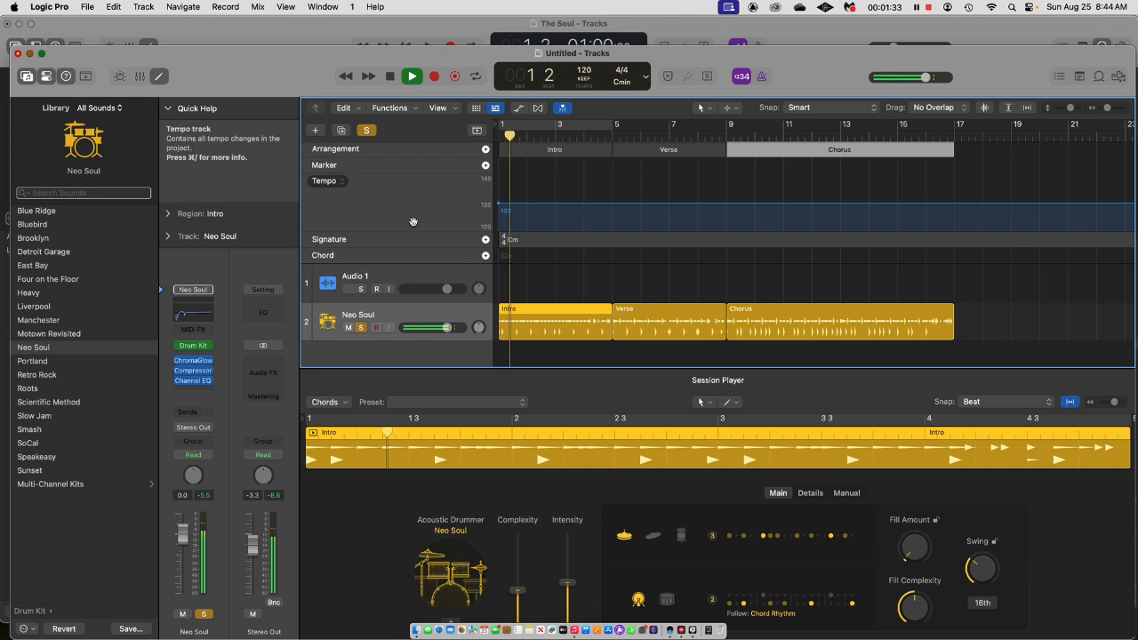
pyautogui.click(361, 329)
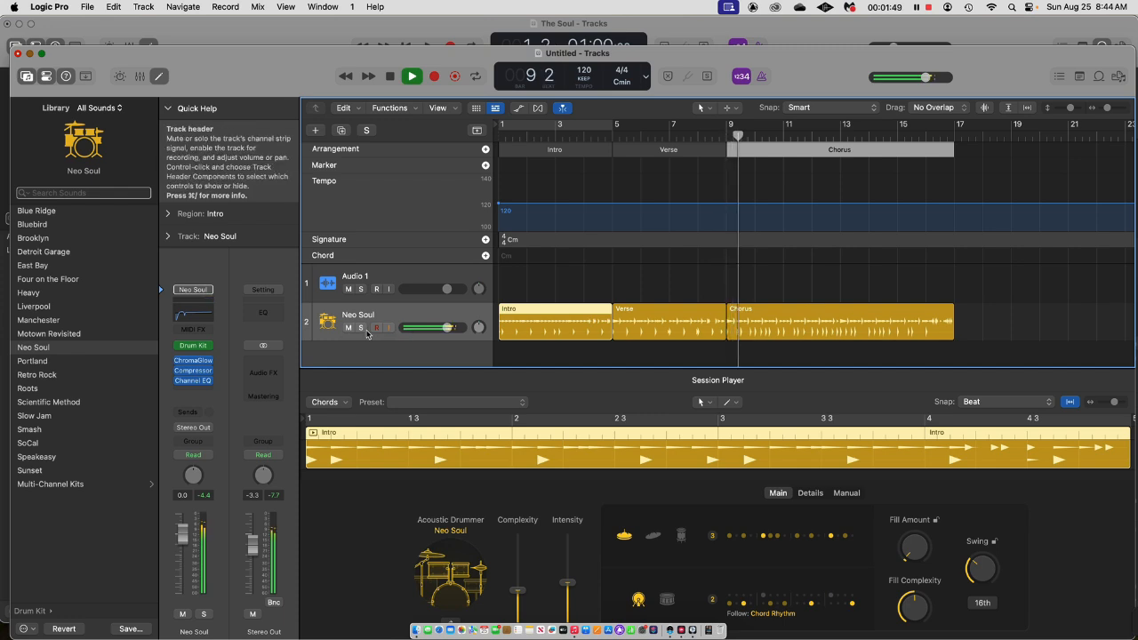
pyautogui.press('space')
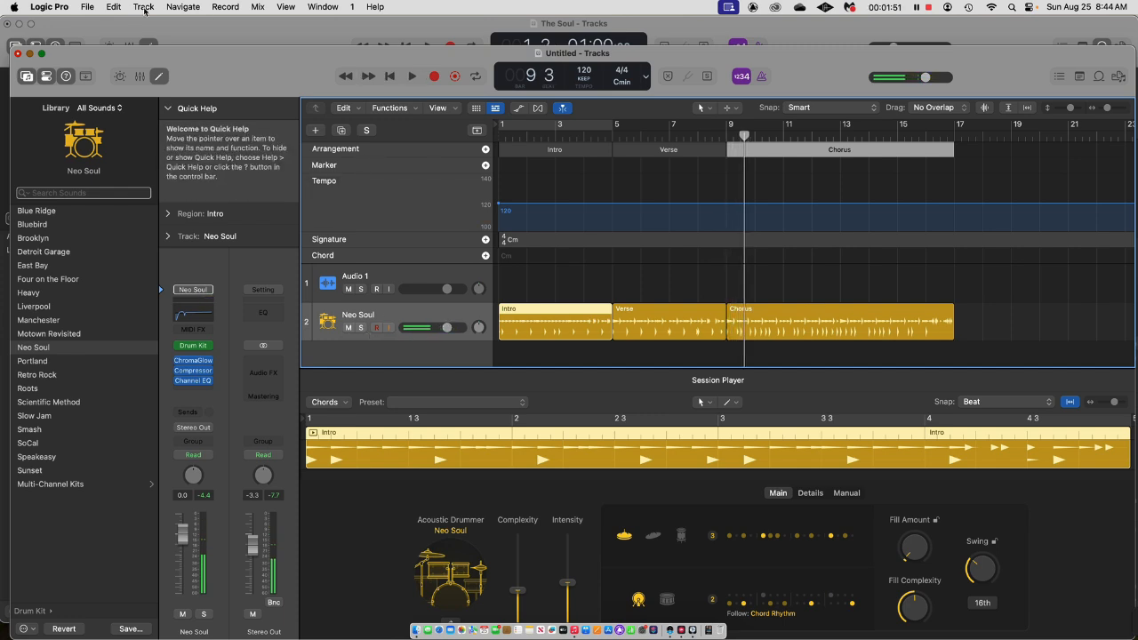
# Create a Session Player bass track with the Modern R&B style.
pyautogui.click(144, 7)
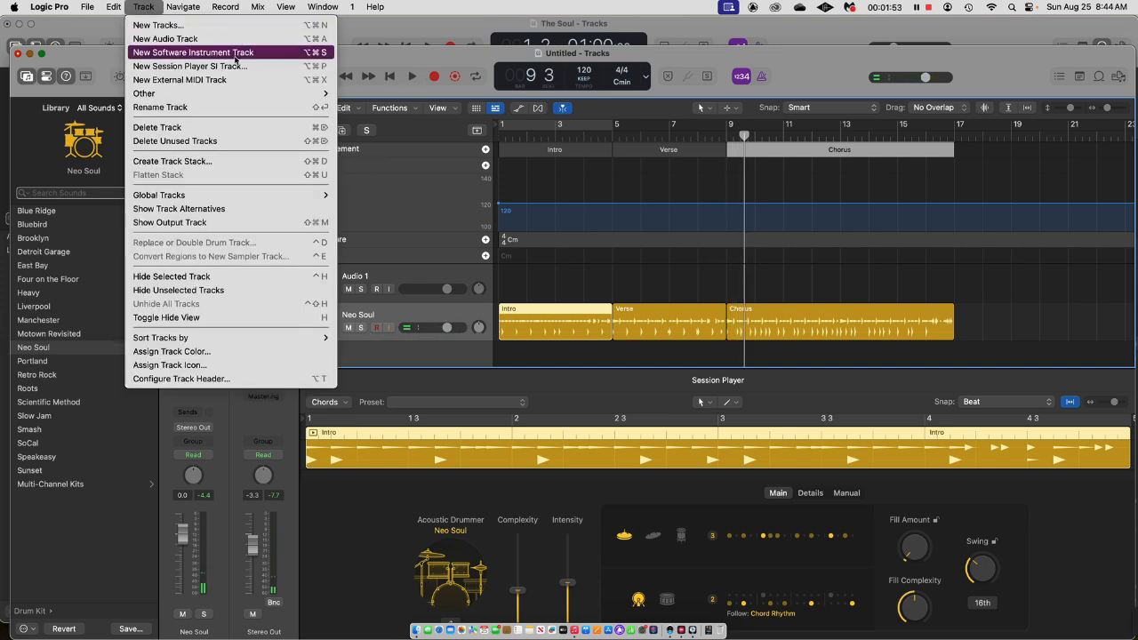
pyautogui.click(229, 65)
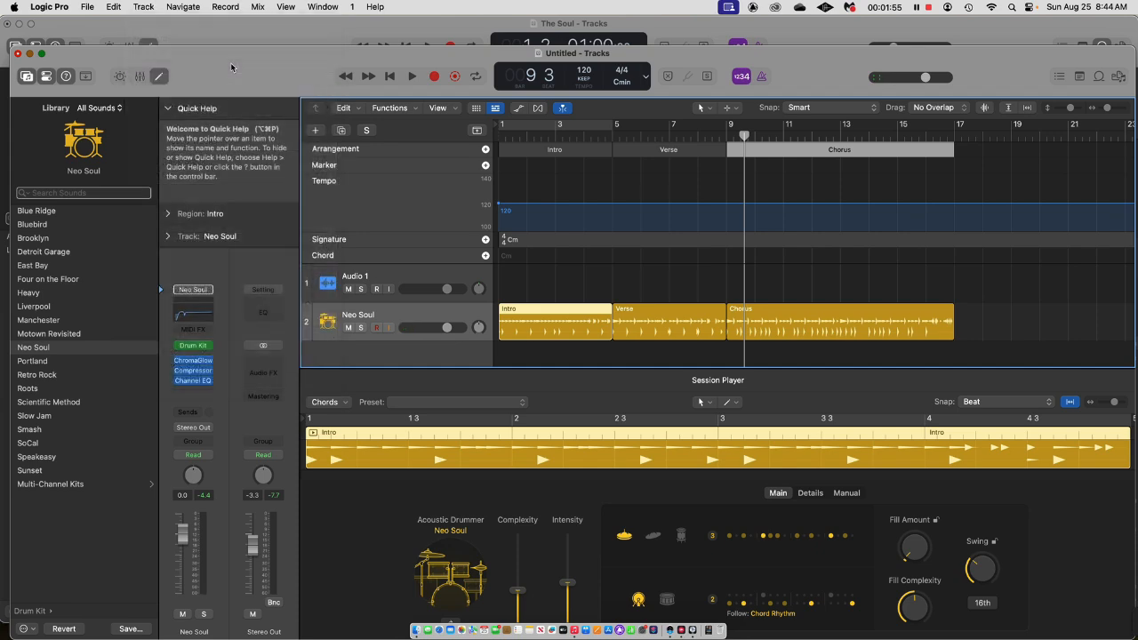
pyautogui.click(644, 278)
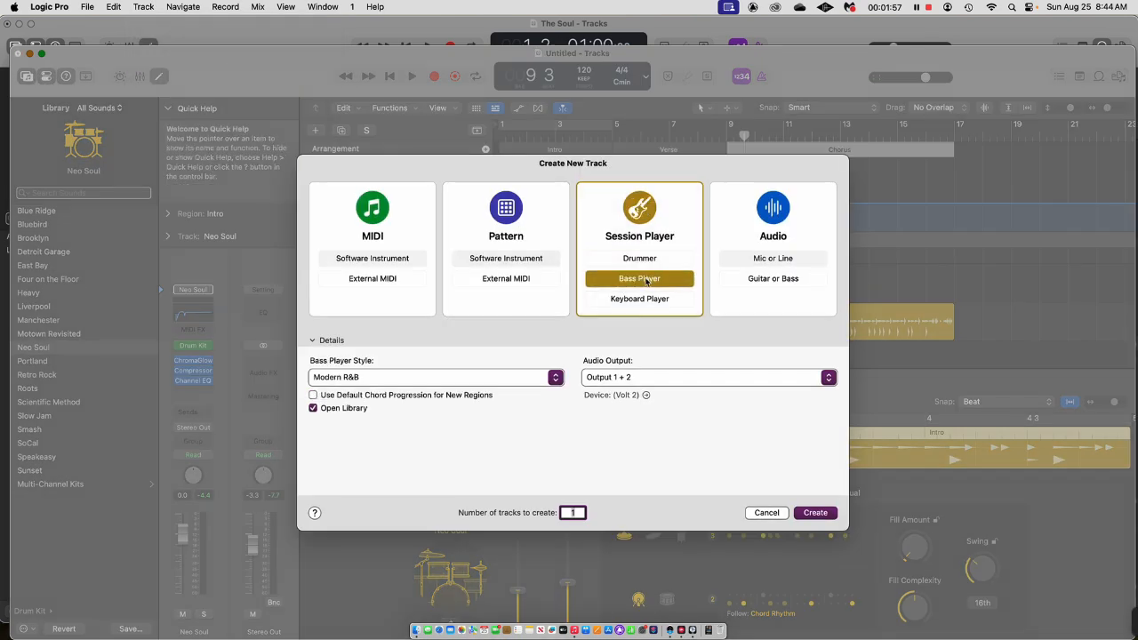
pyautogui.click(556, 382)
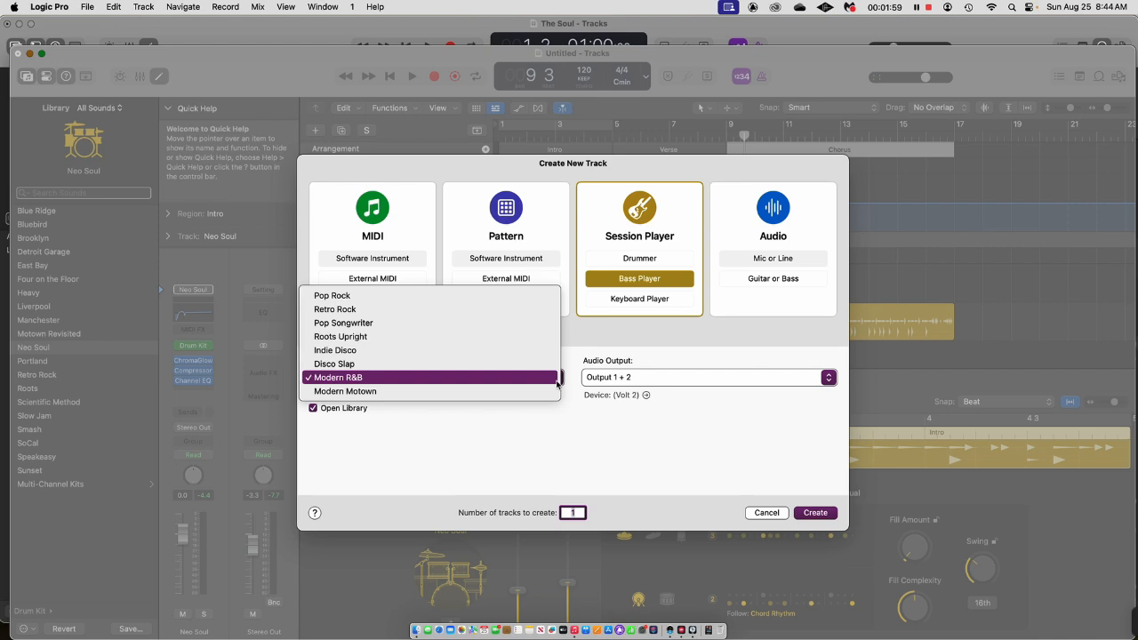
pyautogui.click(397, 377)
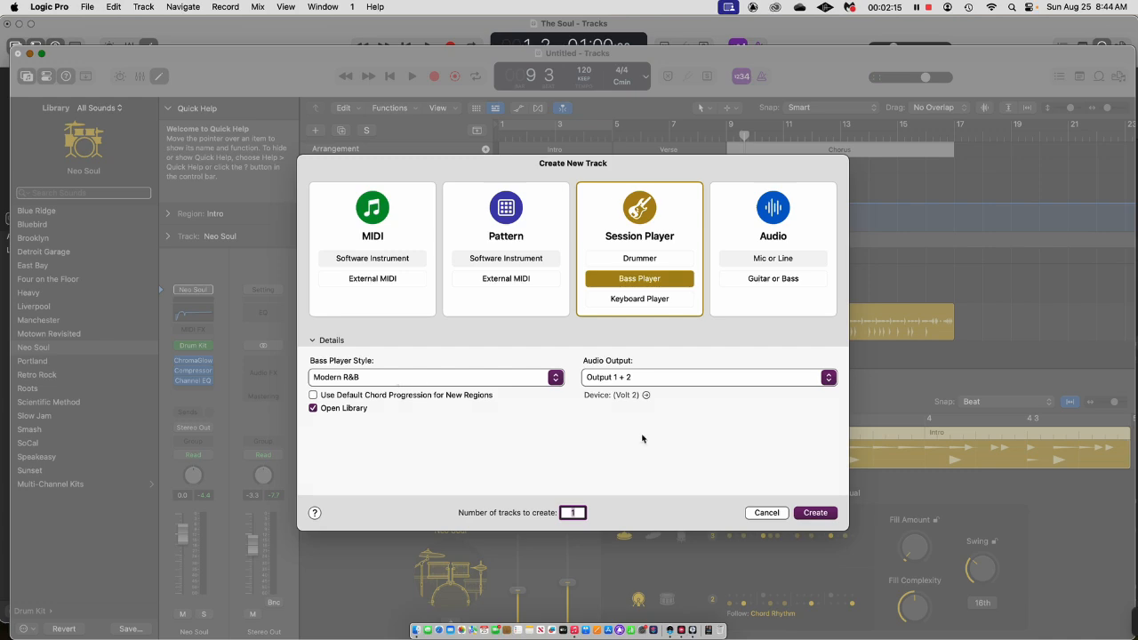
pyautogui.click(815, 513)
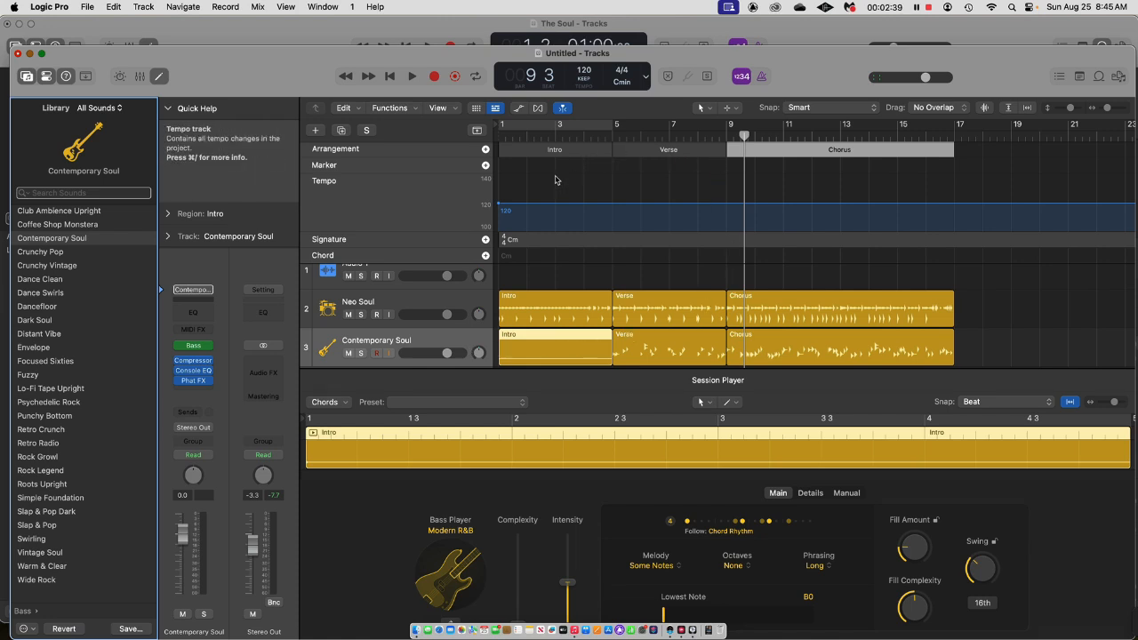
# Select the bass track's Verse region, set the cycle range to bars 5–9, and play part of the loop.
pyautogui.click(657, 357)
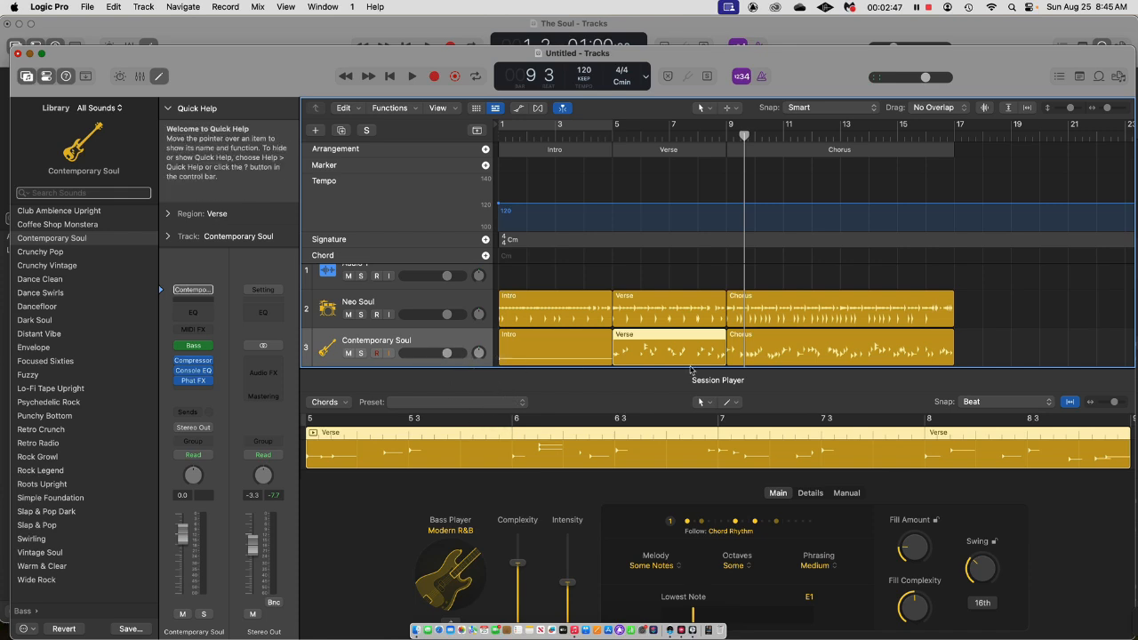
pyautogui.moveTo(558, 126); pyautogui.dragTo(727, 126)
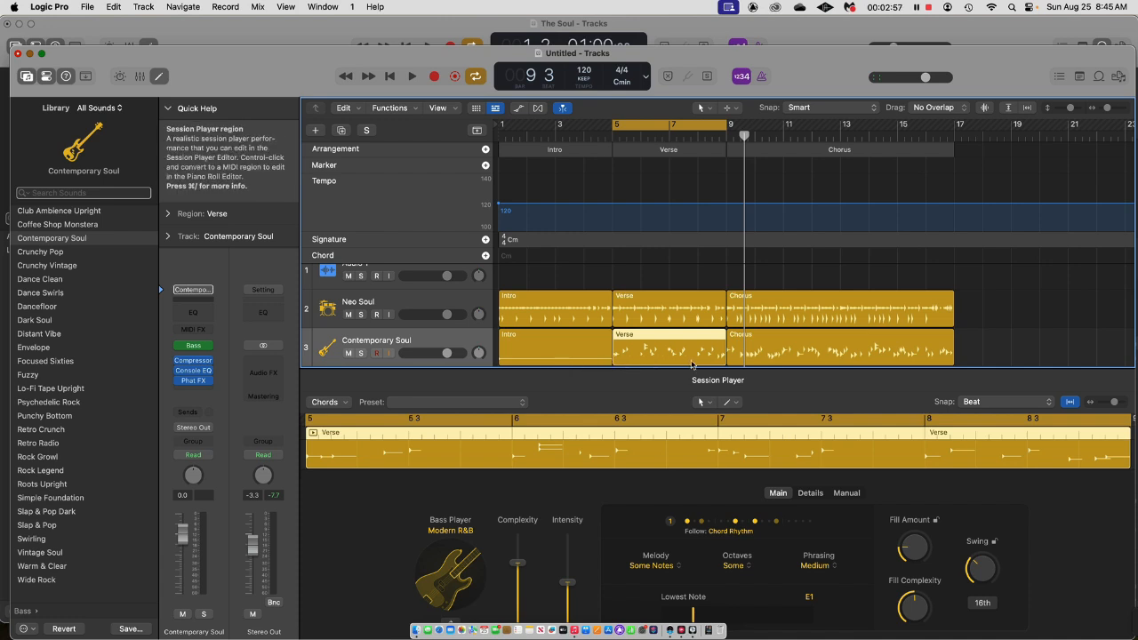
pyautogui.press('space')
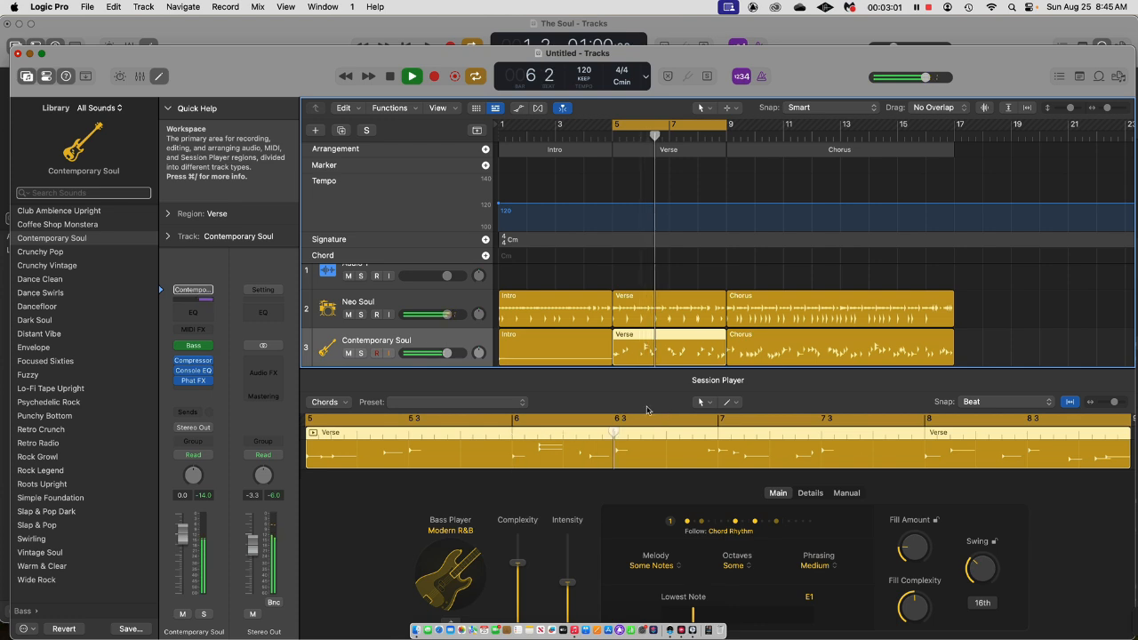
pyautogui.press('space')
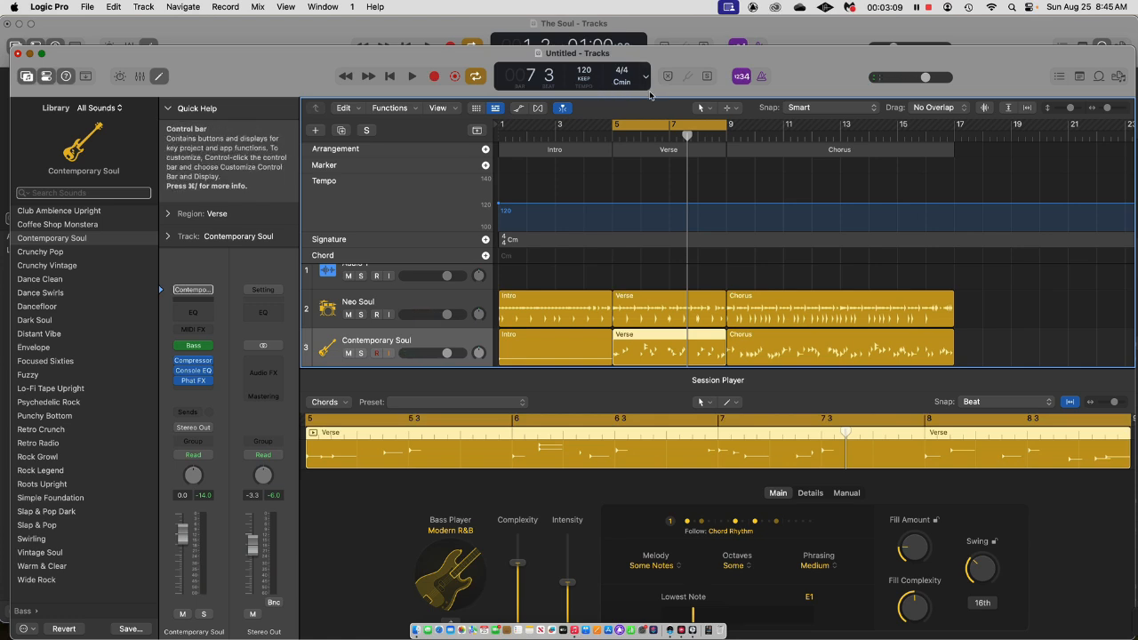
# Move the project window up slightly and apply the Soul Flow preset to the bass track's Verse region.
pyautogui.moveTo(636, 56)
pyautogui.mouseDown()
pyautogui.moveTo(639, 114)
pyautogui.moveTo(641, 41)
pyautogui.mouseUp()
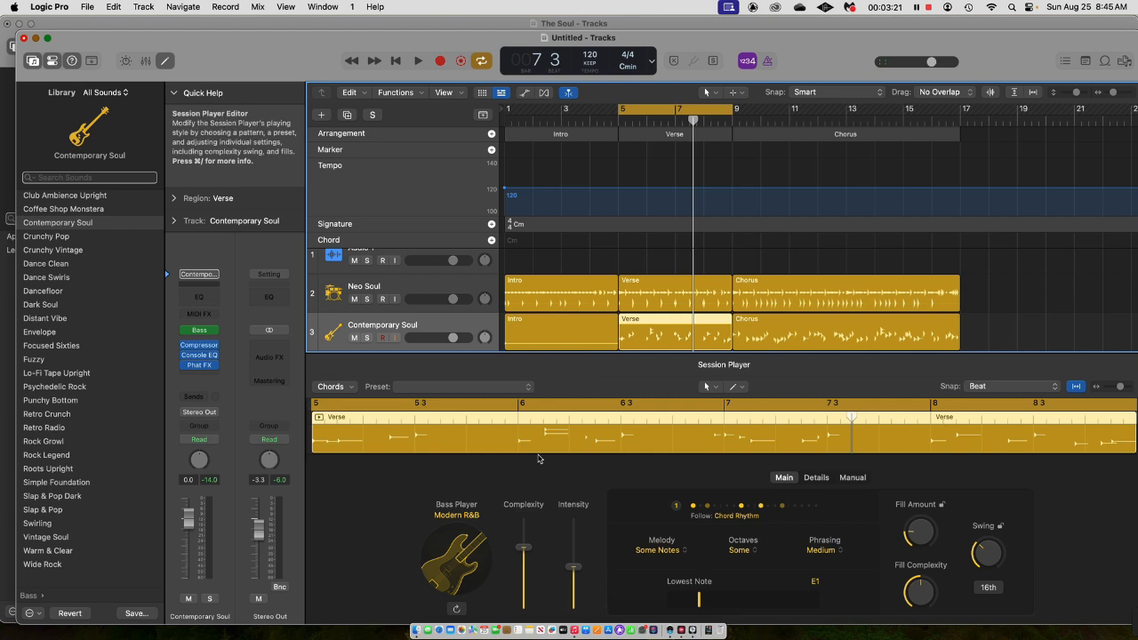
pyautogui.click(525, 391)
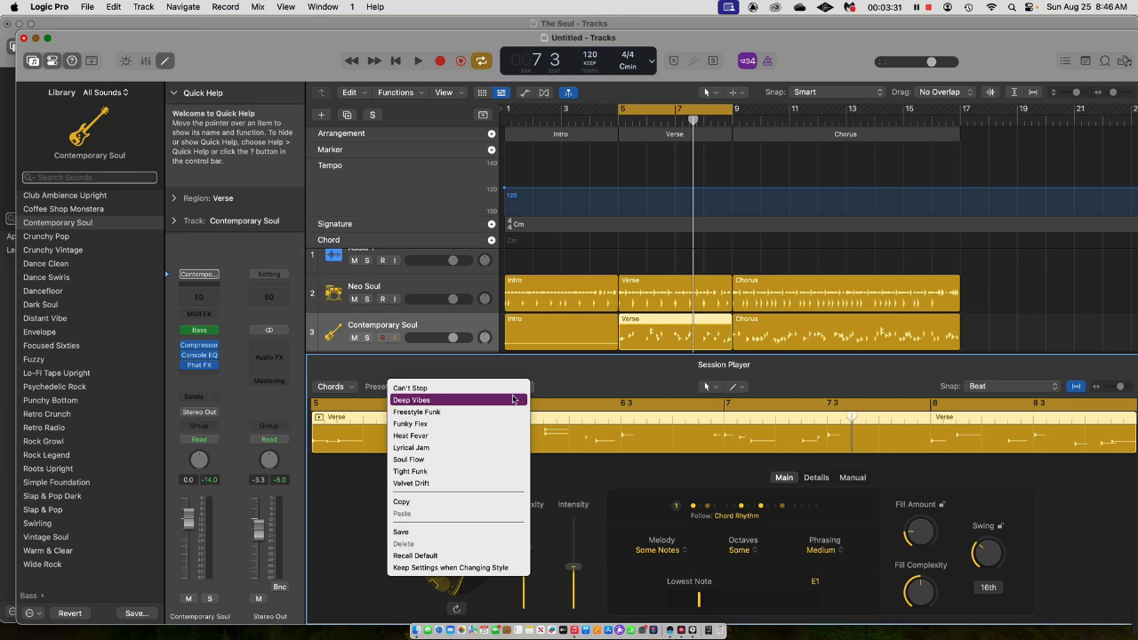
pyautogui.click(472, 461)
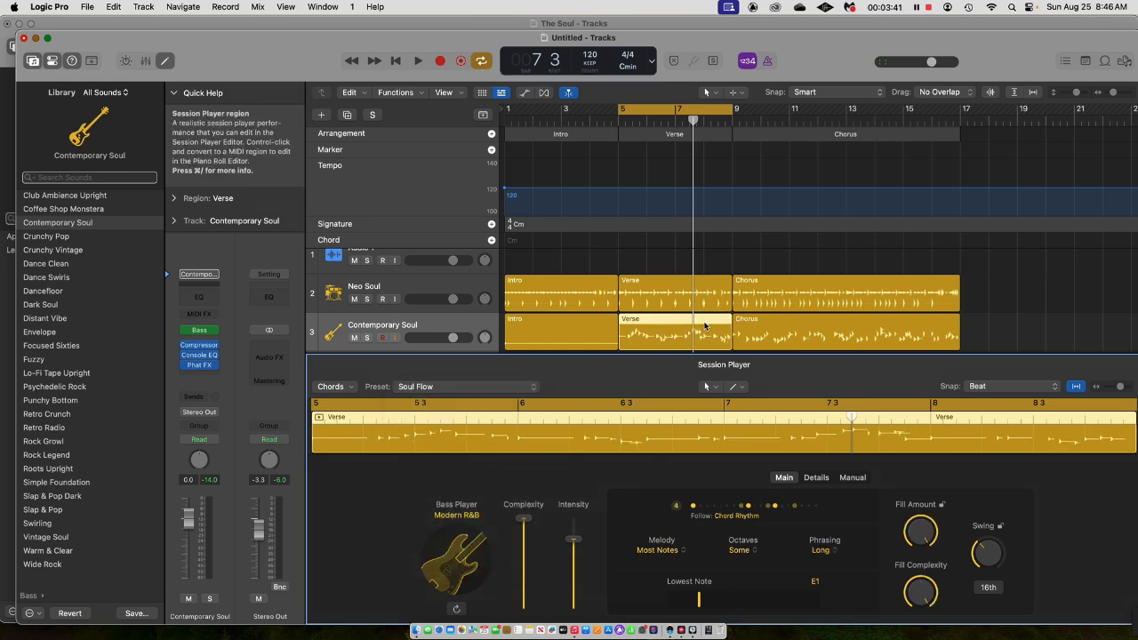
# Select the bass track's Intro, Verse and Chorus regions together and apply the Soul Flow preset to all three.
pyautogui.click(596, 336)
pyautogui.keyDown('shift'); pyautogui.click(783, 329); pyautogui.keyUp('shift')
pyautogui.keyDown('shift'); pyautogui.click(678, 331); pyautogui.keyUp('shift')
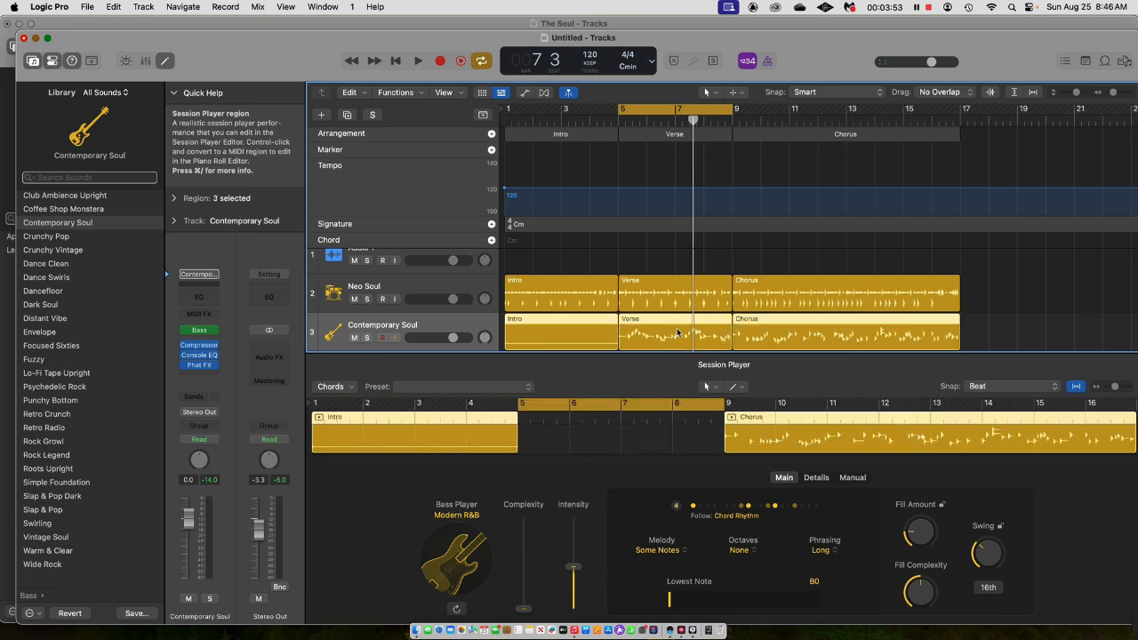
pyautogui.click(530, 386)
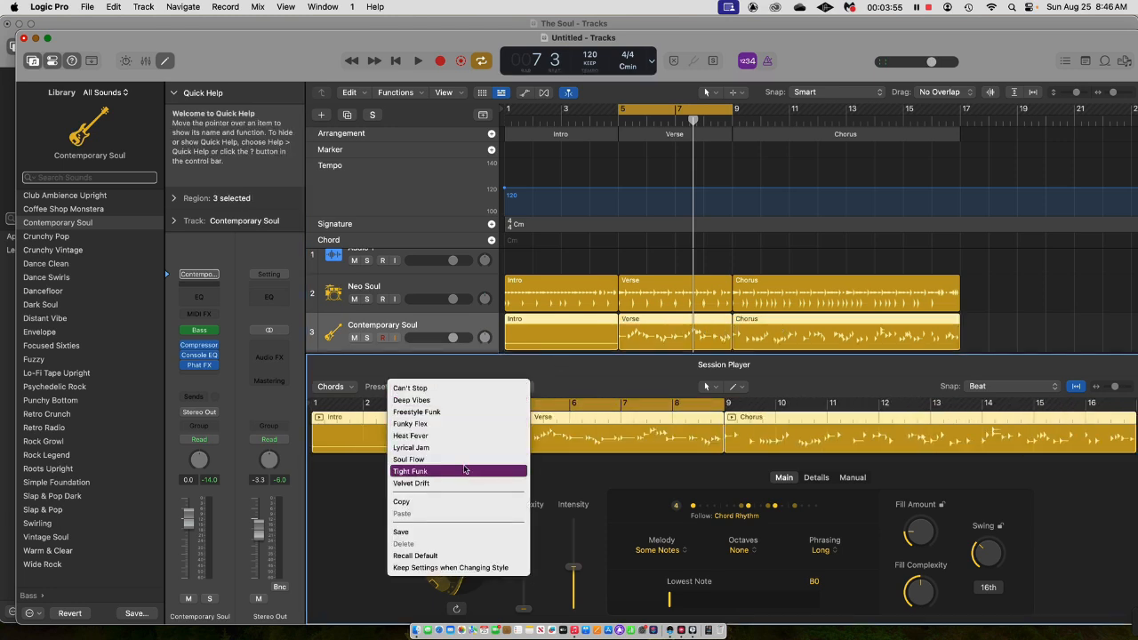
pyautogui.click(485, 466)
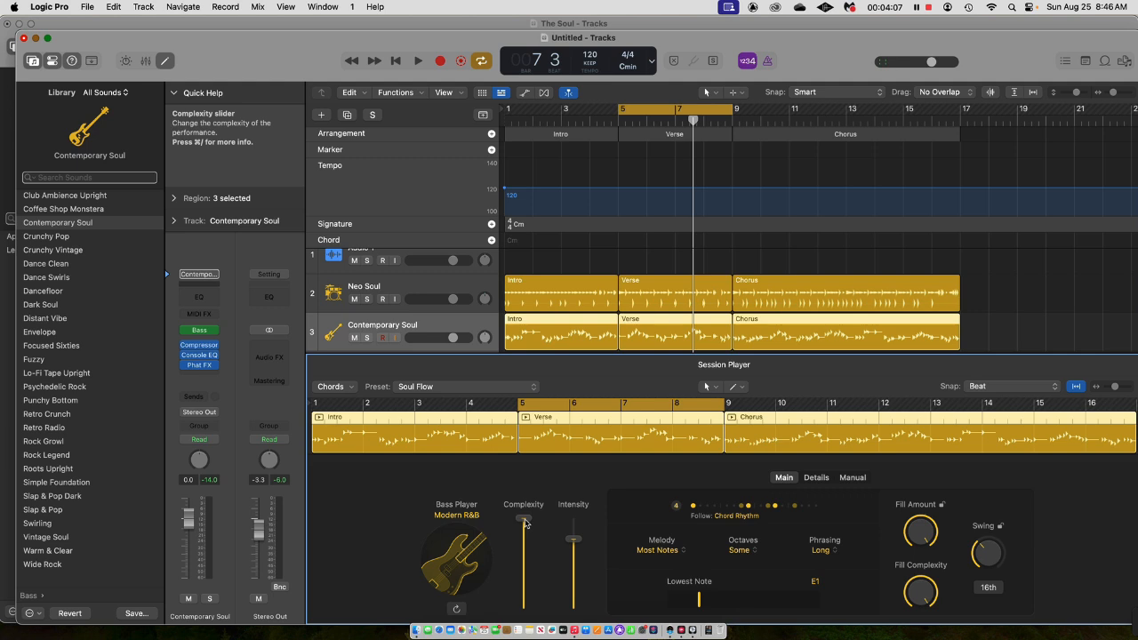
# Select only the bass track's Verse region and lower its Intensity to about one fifth and Complexity to about one third.
pyautogui.click(780, 290)
pyautogui.click(582, 330)
pyautogui.click(683, 341)
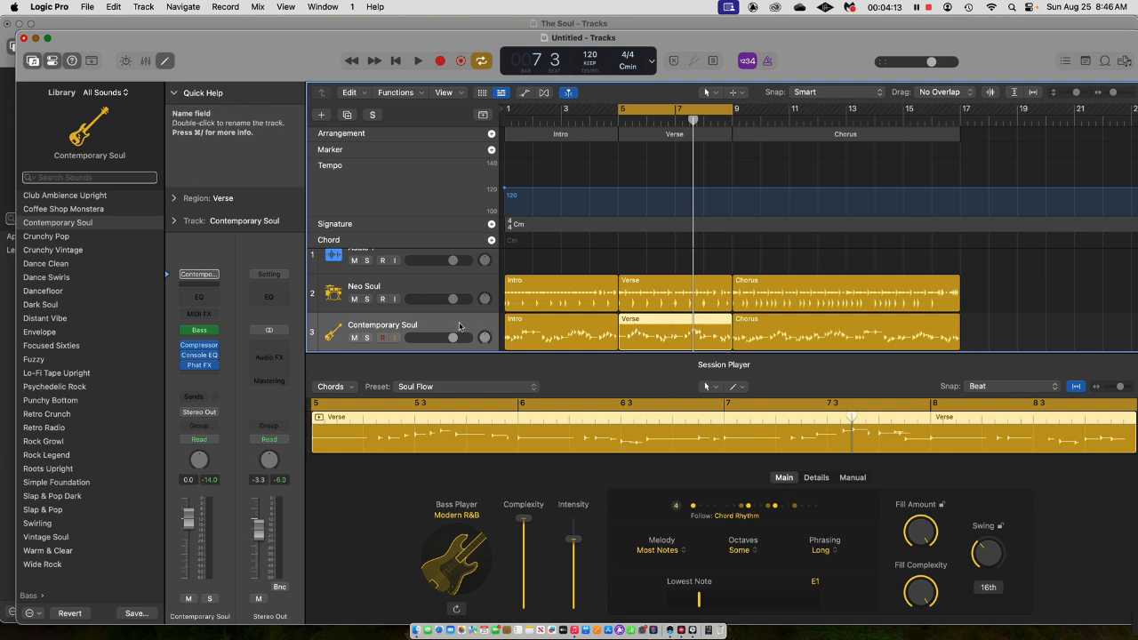
pyautogui.click(512, 334)
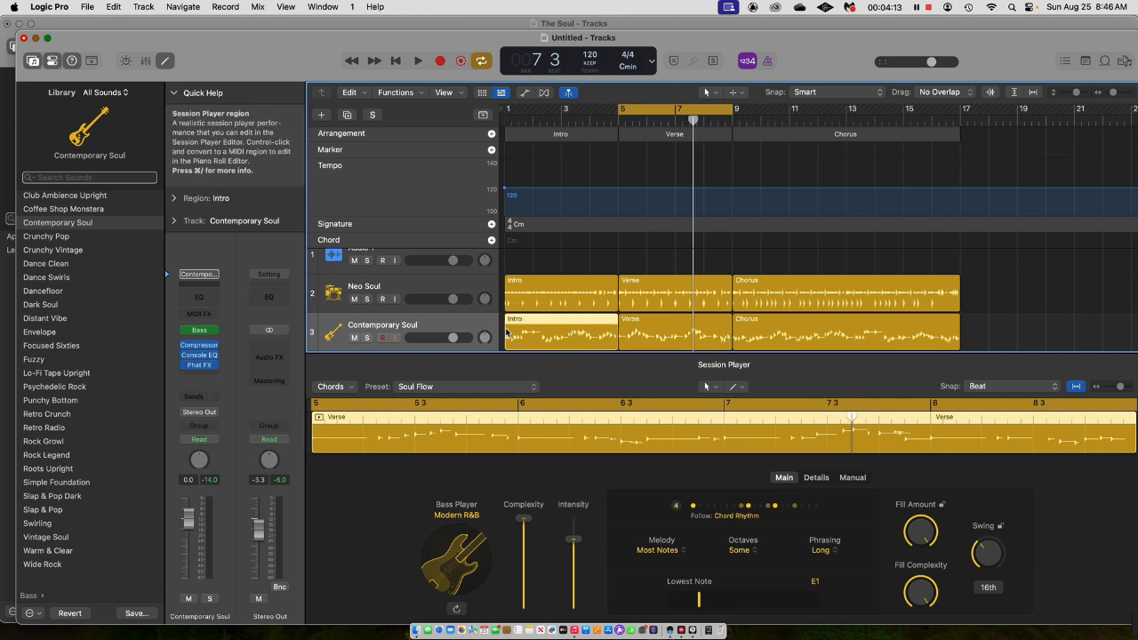
pyautogui.click(655, 326)
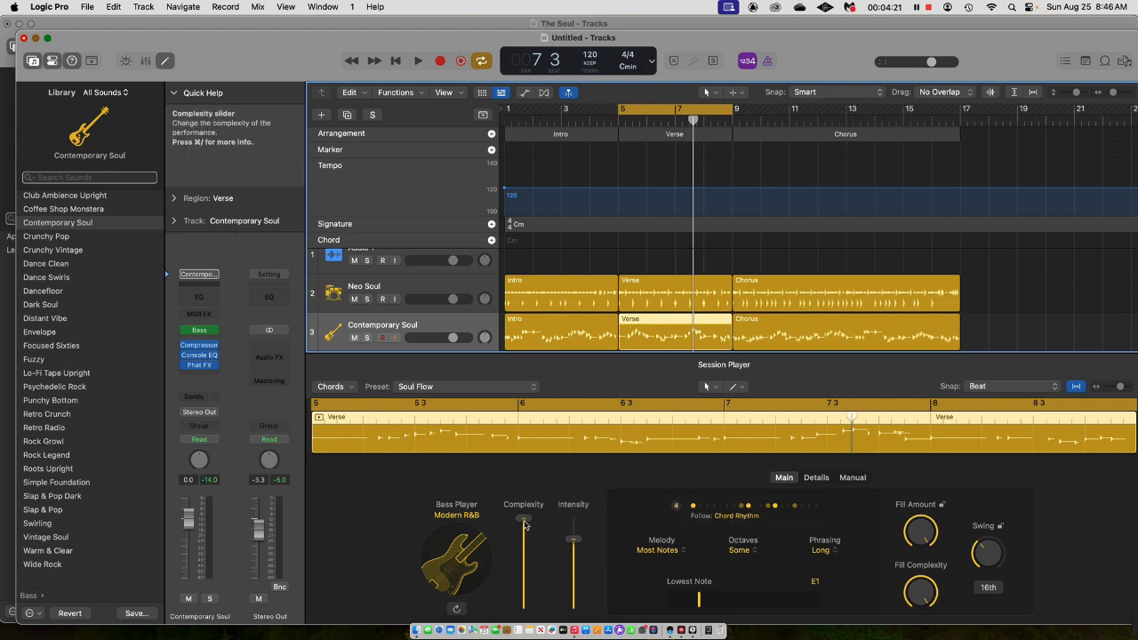
pyautogui.moveTo(573, 539); pyautogui.dragTo(573, 578)
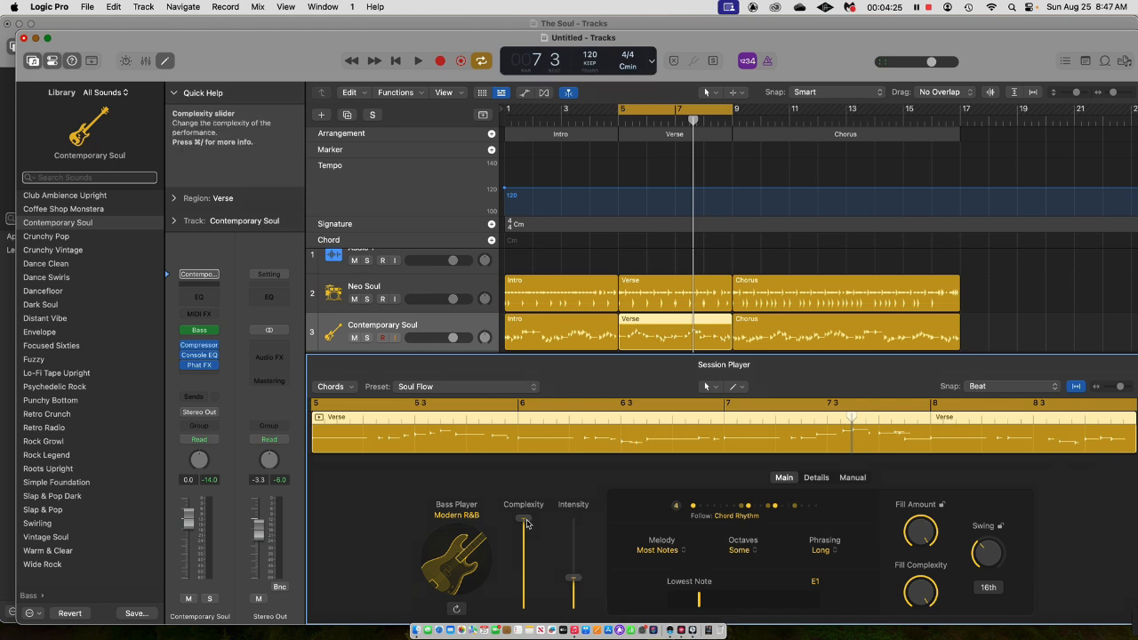
pyautogui.moveTo(573, 581); pyautogui.dragTo(573, 593)
pyautogui.moveTo(523, 520); pyautogui.dragTo(524, 583)
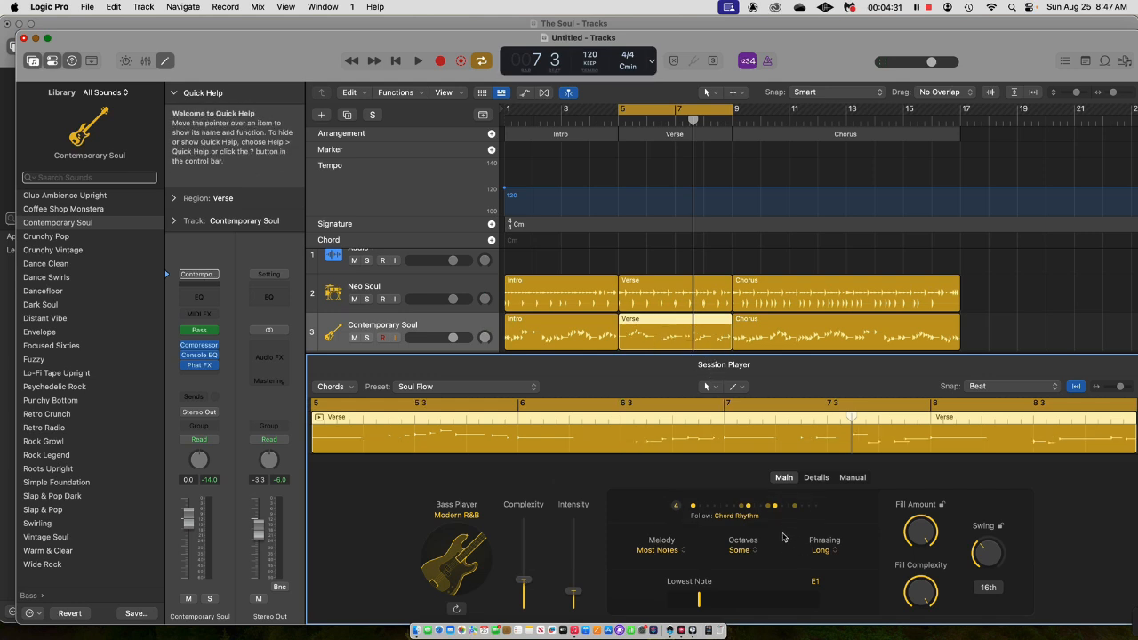
# Set the bass Verse region's Melody to Some Notes, Octaves to More and Phrasing to Medium, and lower its Fill Complexity.
pyautogui.click(657, 550)
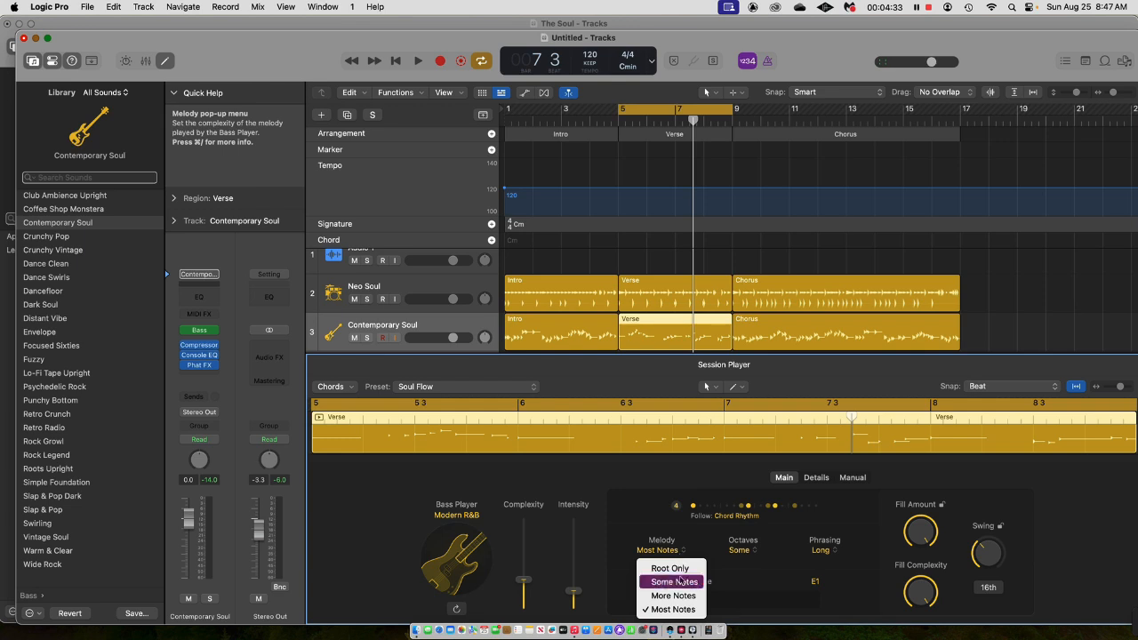
pyautogui.click(679, 582)
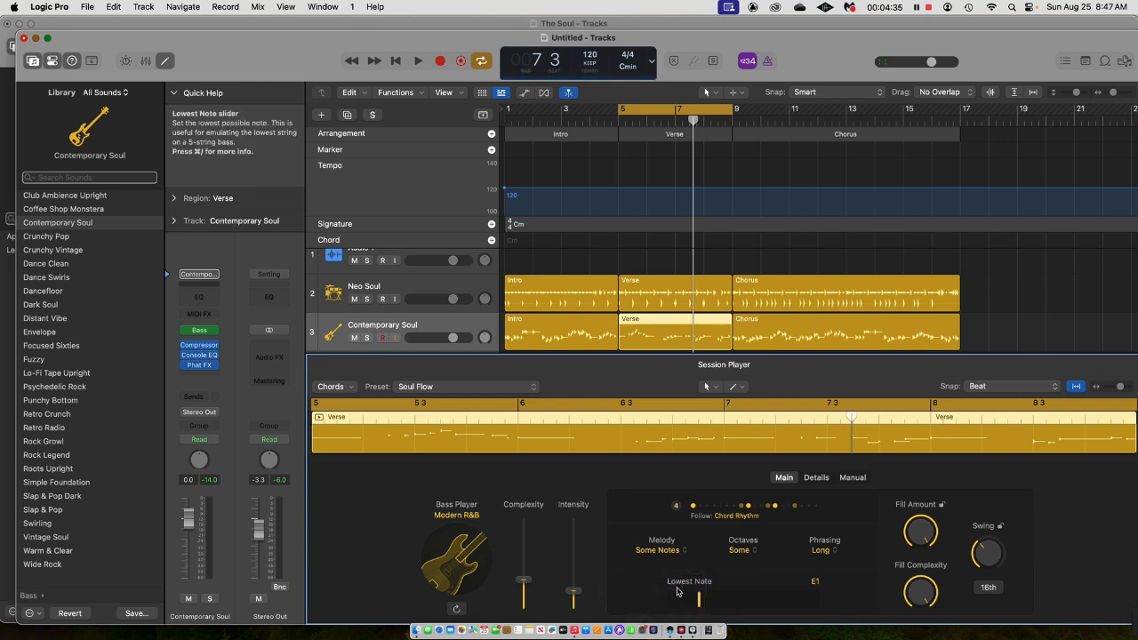
pyautogui.click(742, 551)
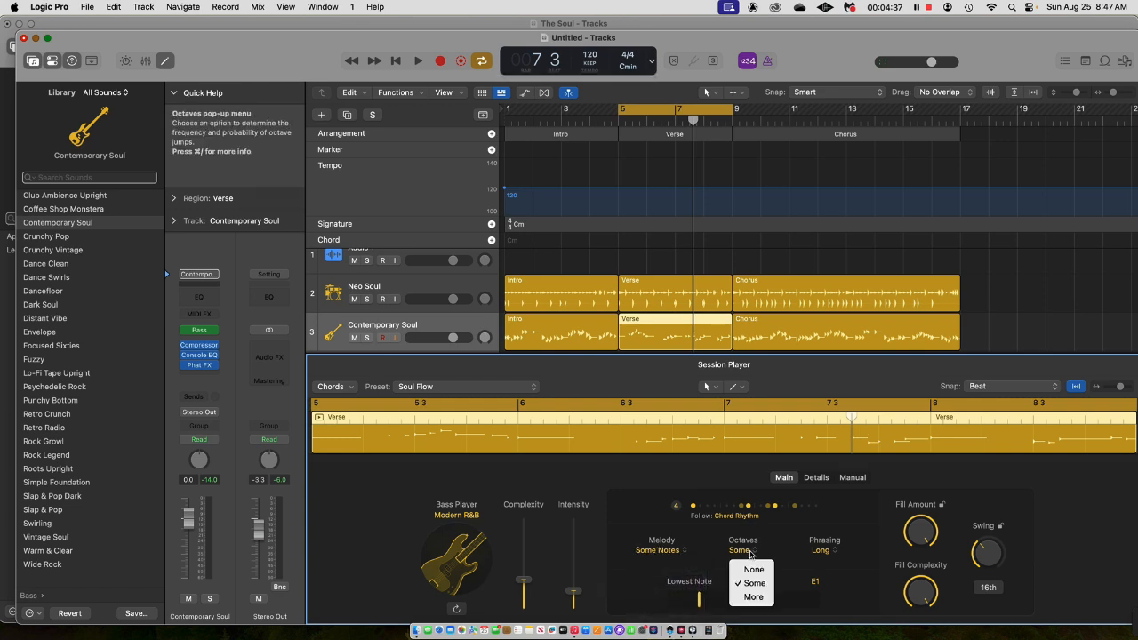
pyautogui.click(753, 597)
pyautogui.click(823, 550)
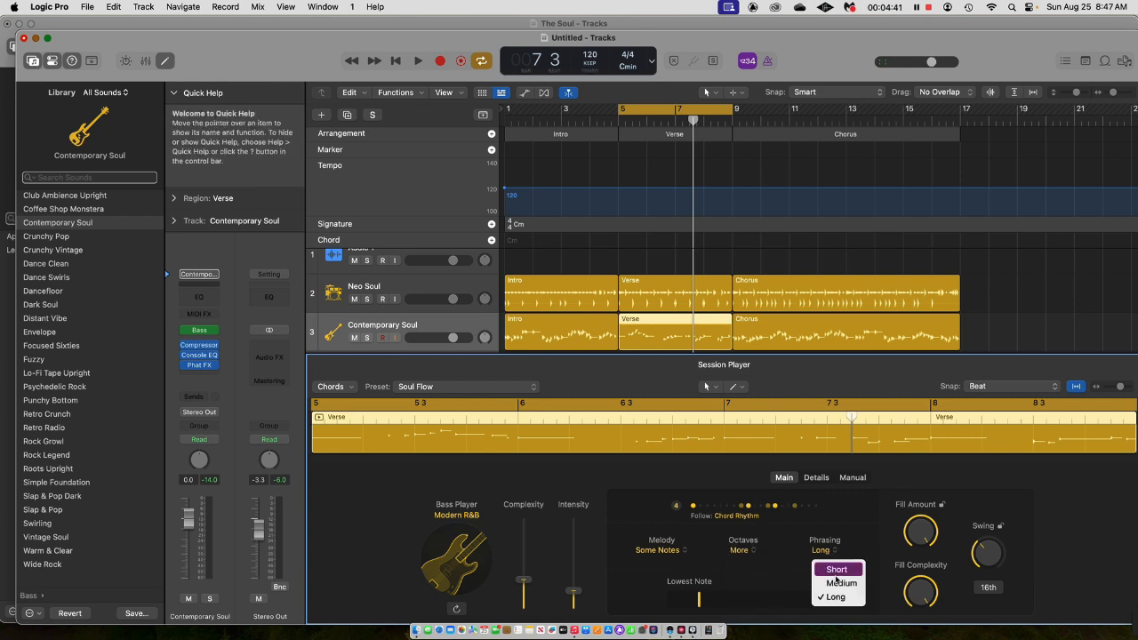
pyautogui.click(839, 583)
pyautogui.moveTo(930, 589); pyautogui.dragTo(836, 604)
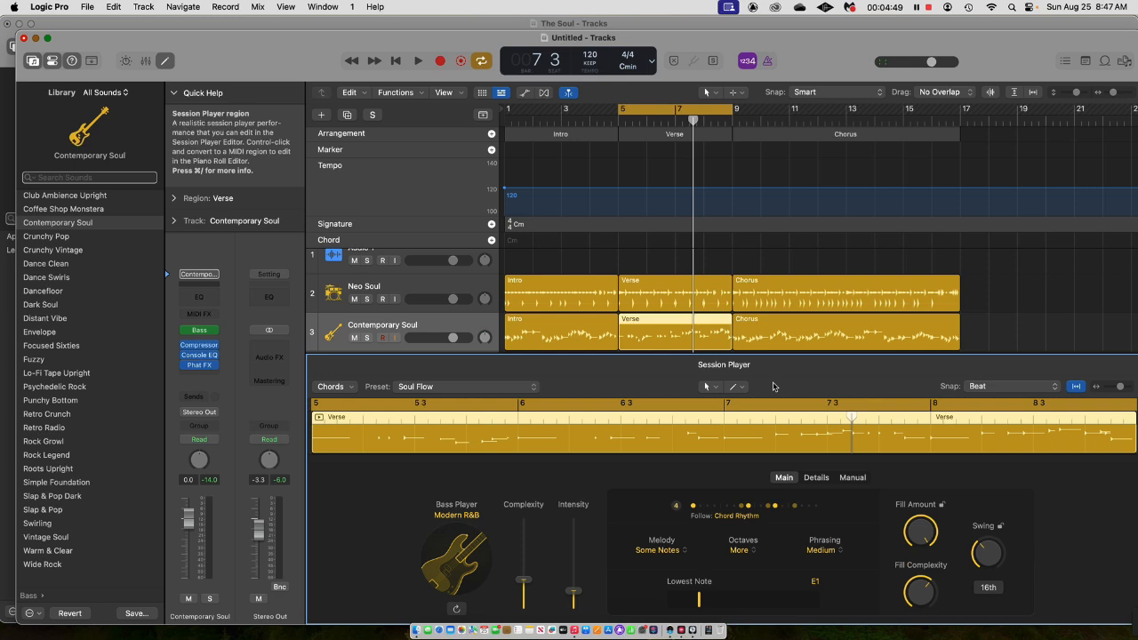
# Play the Verse loop, extend the cycle range's start back to bar 4, and play the extended range.
pyautogui.press('space')
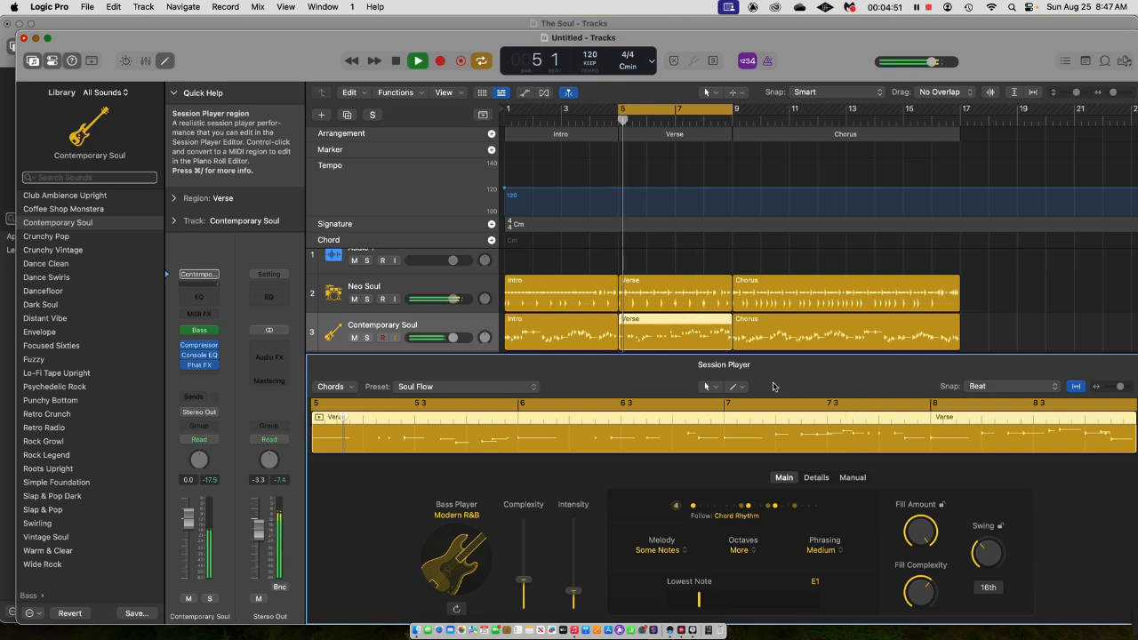
pyautogui.press('space')
pyautogui.moveTo(619, 108); pyautogui.dragTo(590, 109)
pyautogui.press('space')
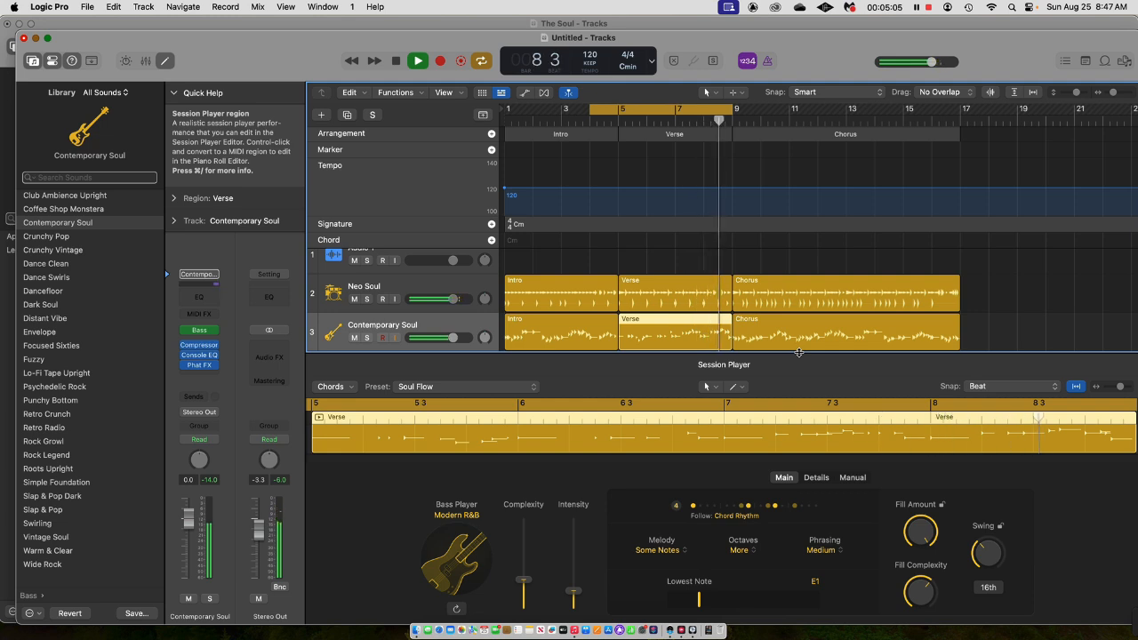
pyautogui.press('space')
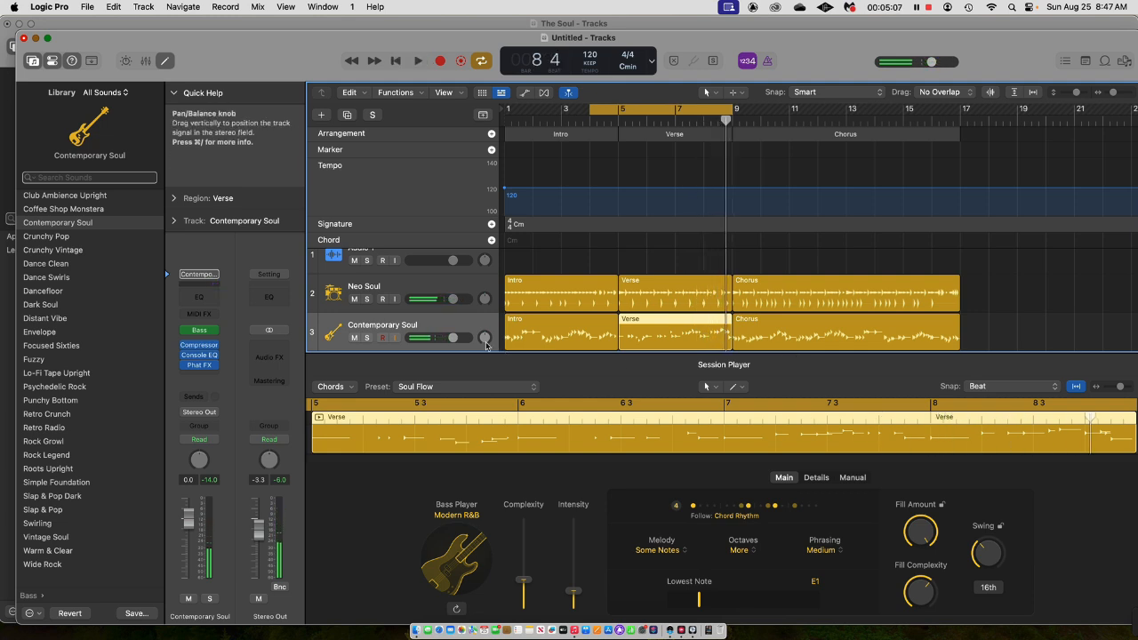
# Close the Session Player editor and create one Keyboard Player track in the Freely style.
pyautogui.press('e')
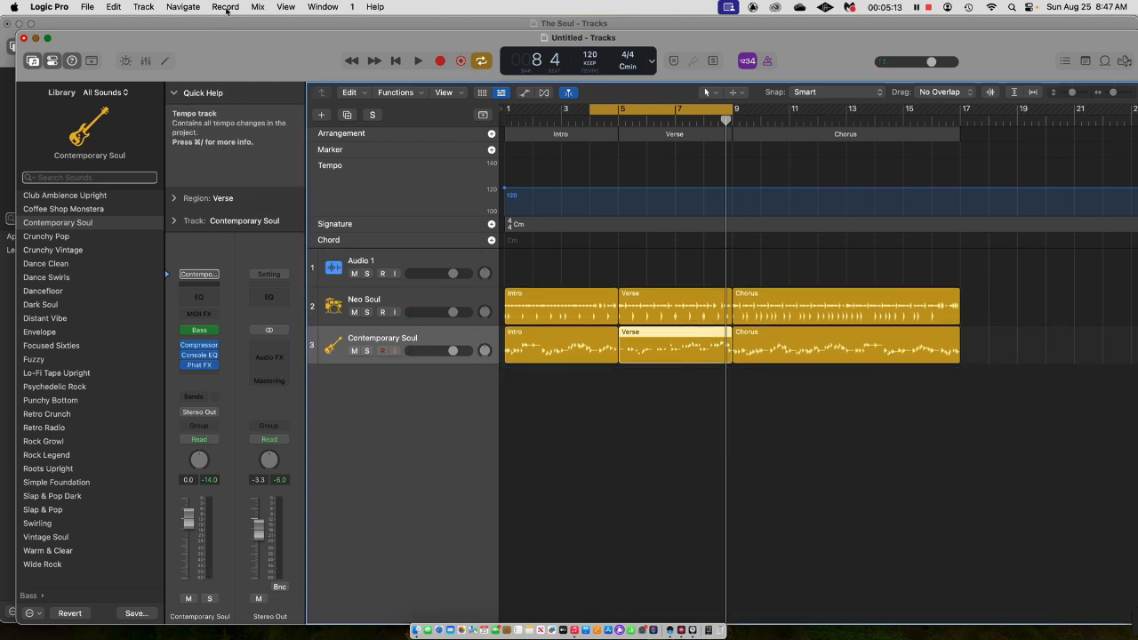
pyautogui.click(143, 7)
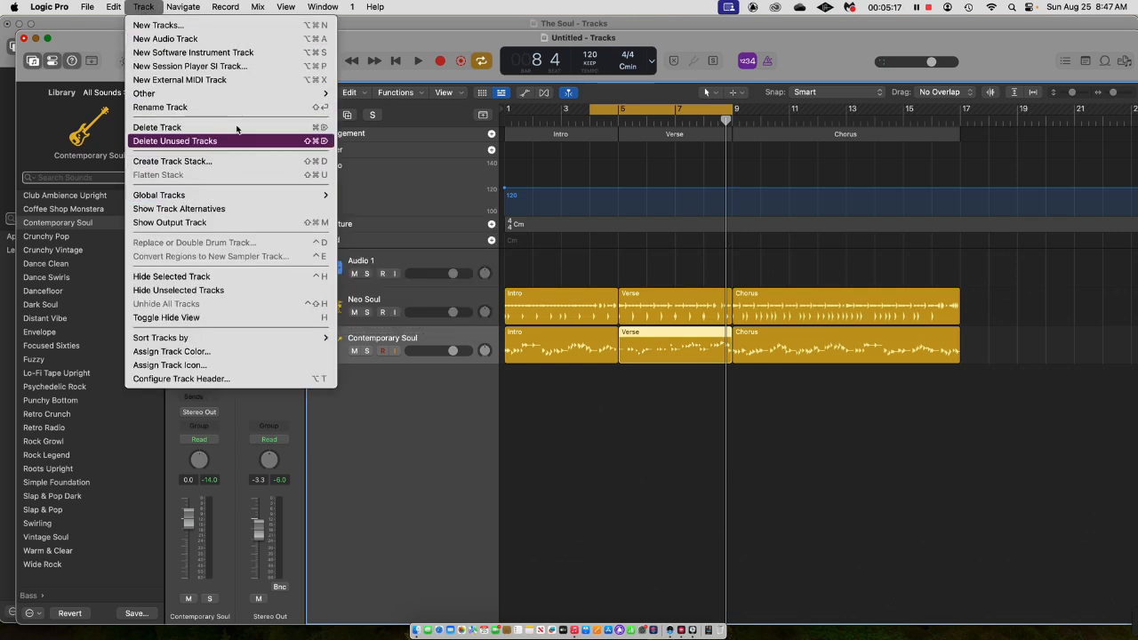
pyautogui.click(187, 65)
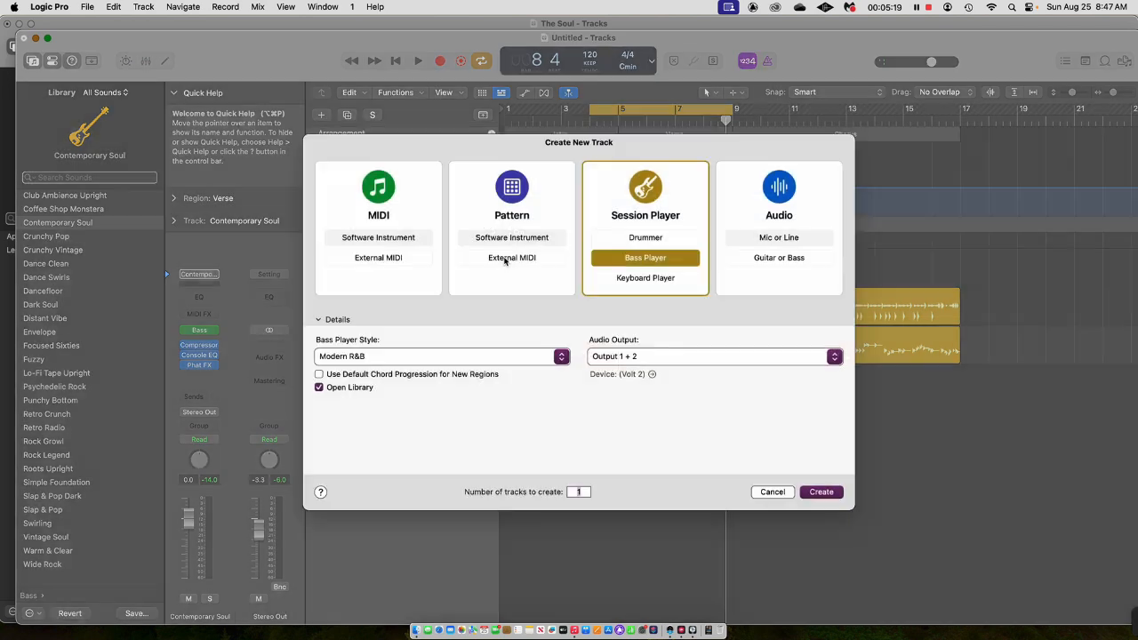
pyautogui.click(640, 284)
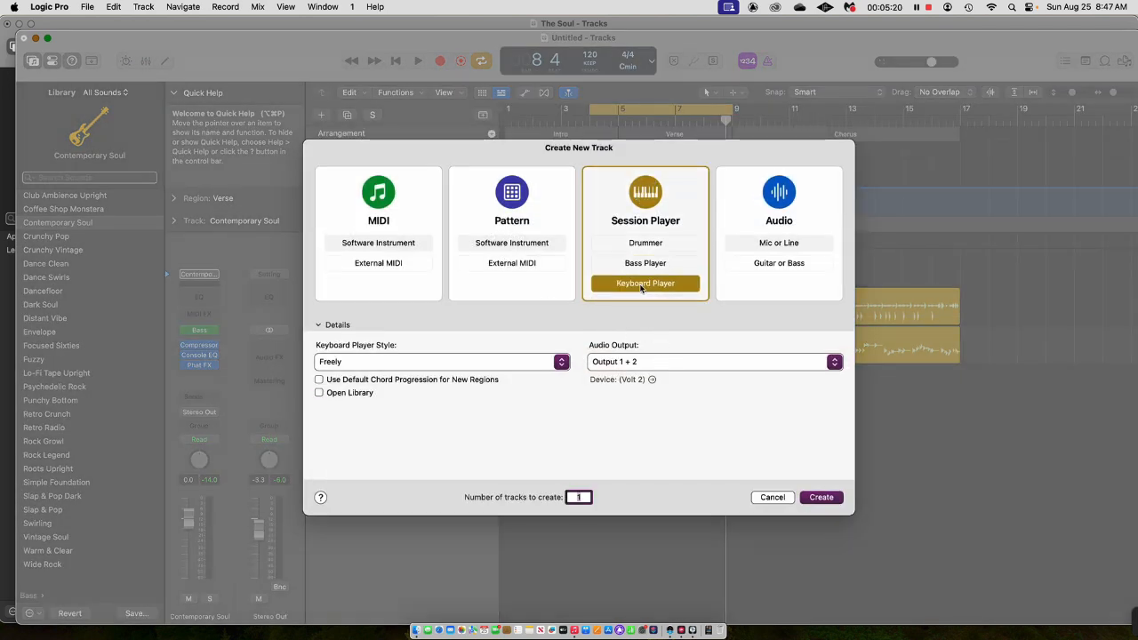
pyautogui.click(478, 362)
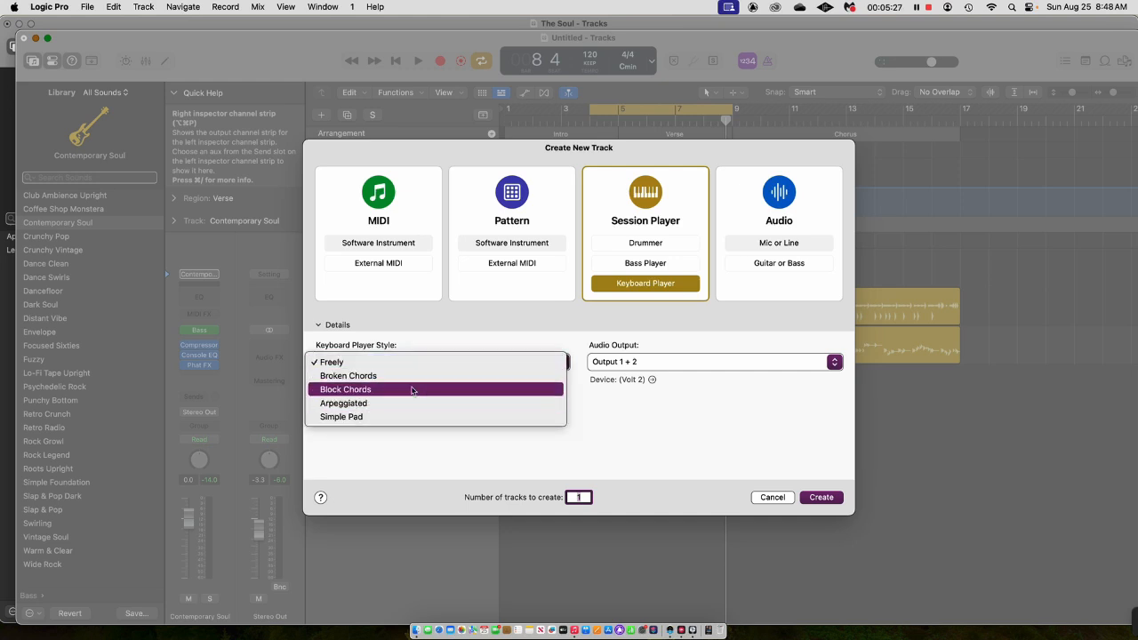
pyautogui.click(374, 362)
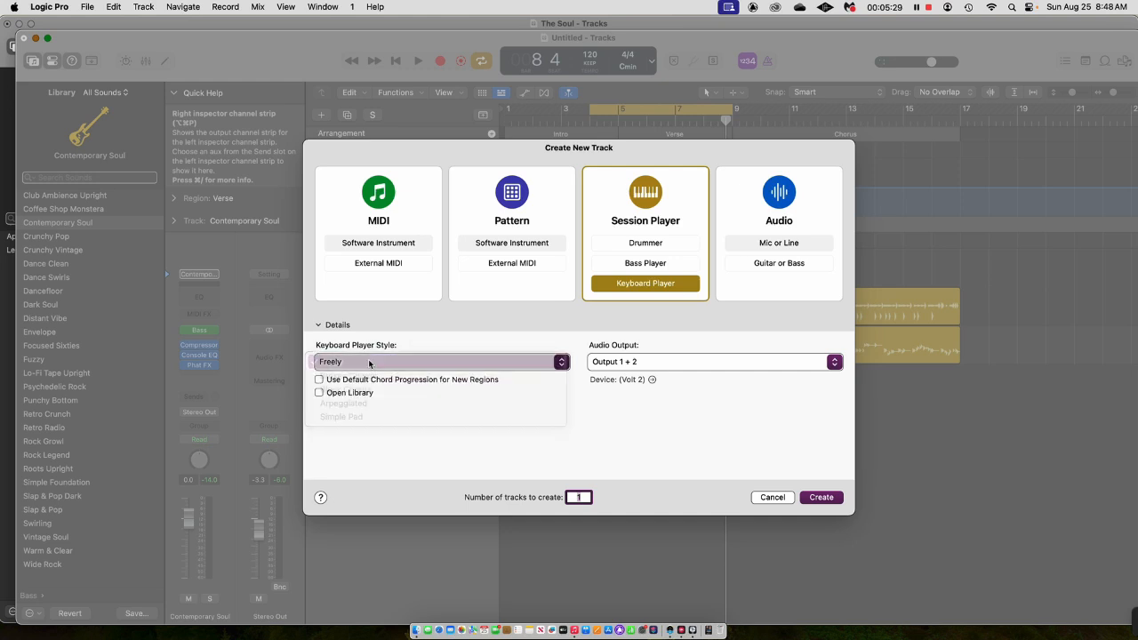
pyautogui.click(823, 497)
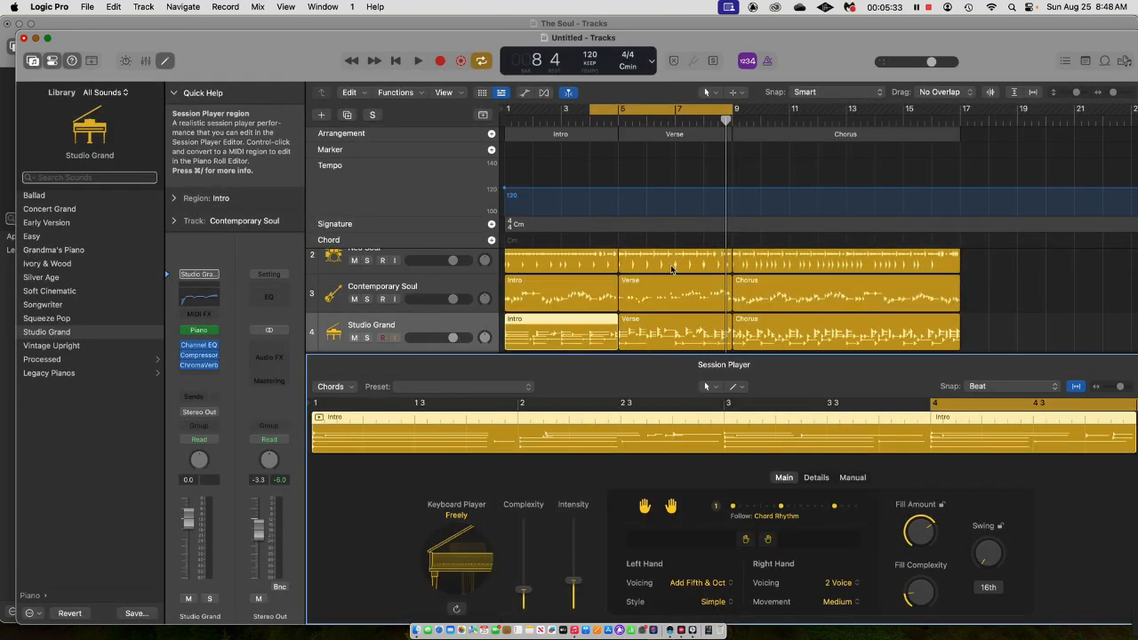
# Apply the Gentle Ballad preset to the Studio Grand track's Intro region.
pyautogui.click(684, 329)
pyautogui.click(782, 331)
pyautogui.click(574, 323)
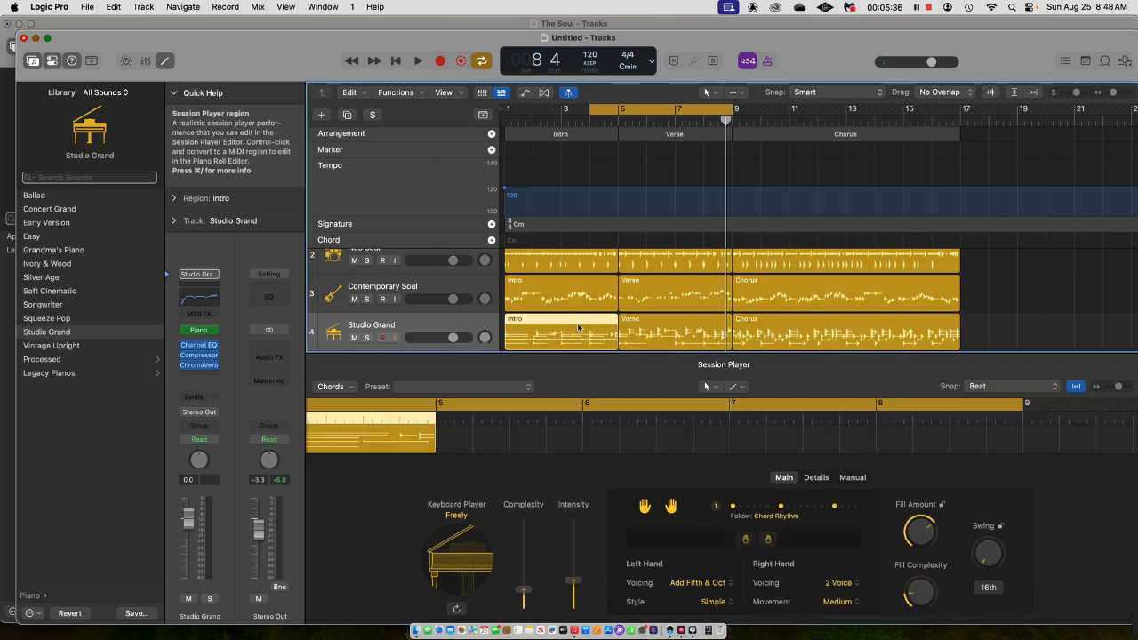
pyautogui.click(468, 385)
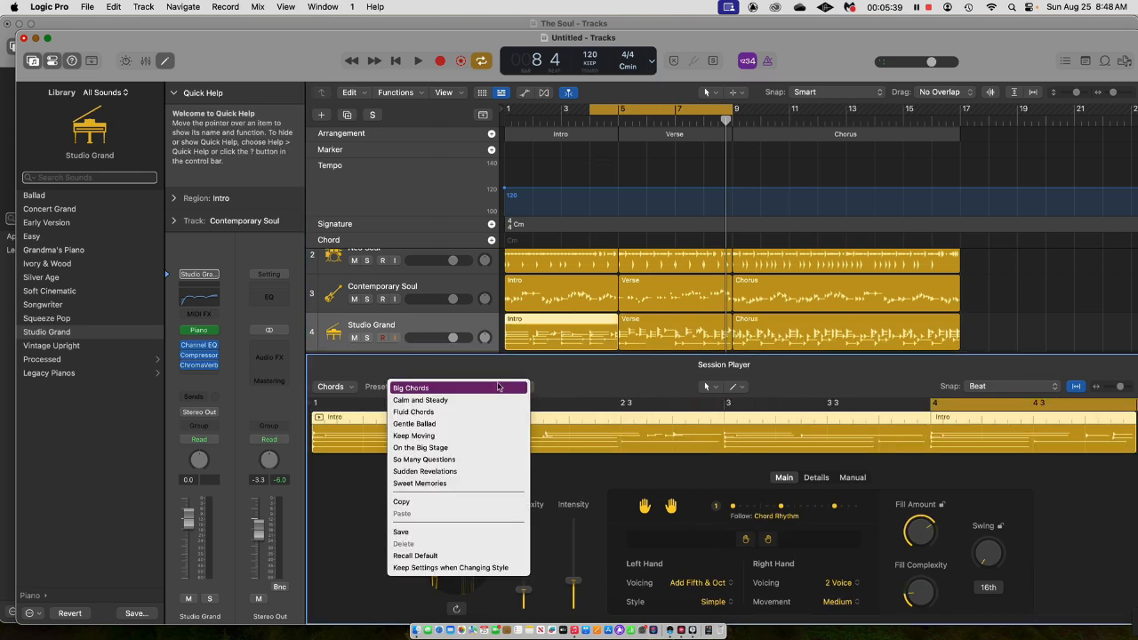
pyautogui.click(461, 425)
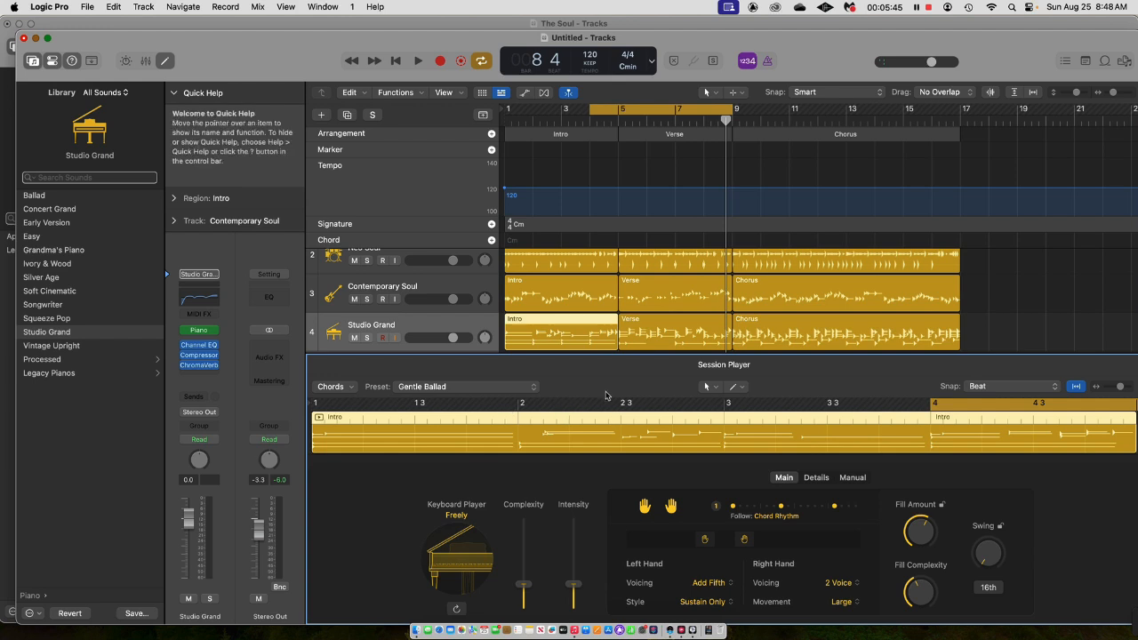
# On the Studio Grand track's Chorus region, raise Intensity to about nine tenths and lower Complexity to about half.
pyautogui.click(790, 324)
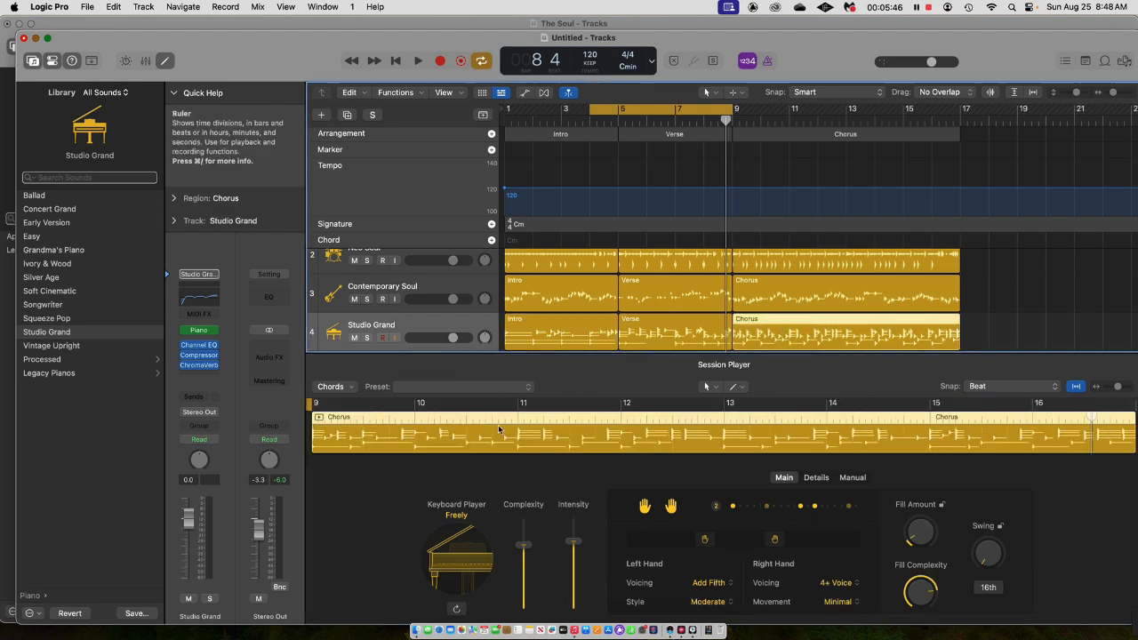
pyautogui.click(460, 388)
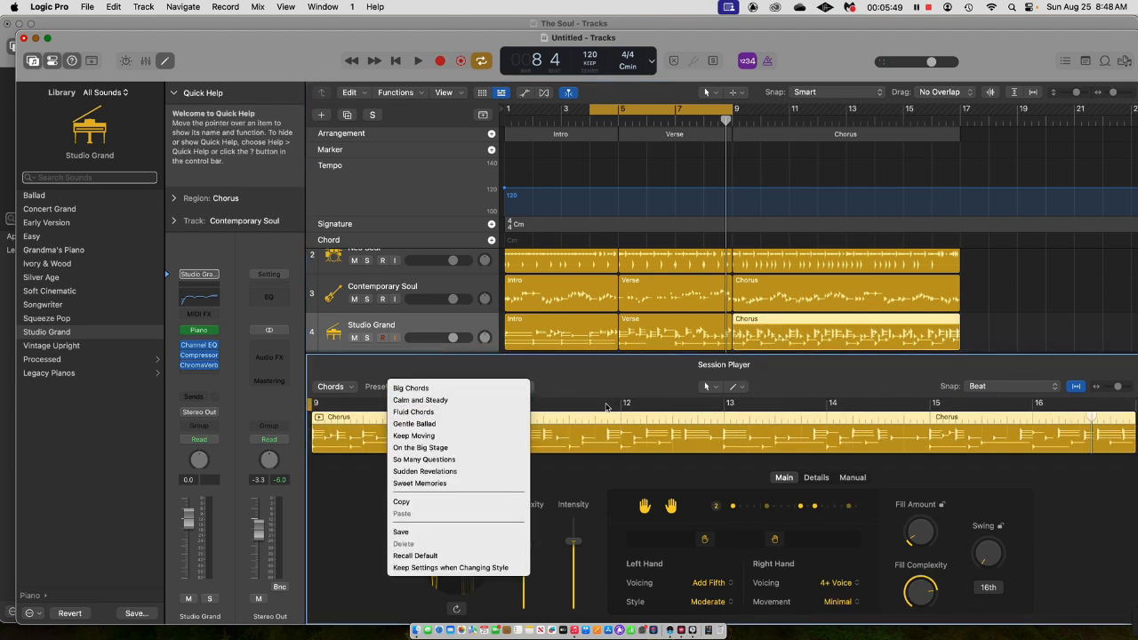
pyautogui.click(600, 392)
pyautogui.click(919, 587)
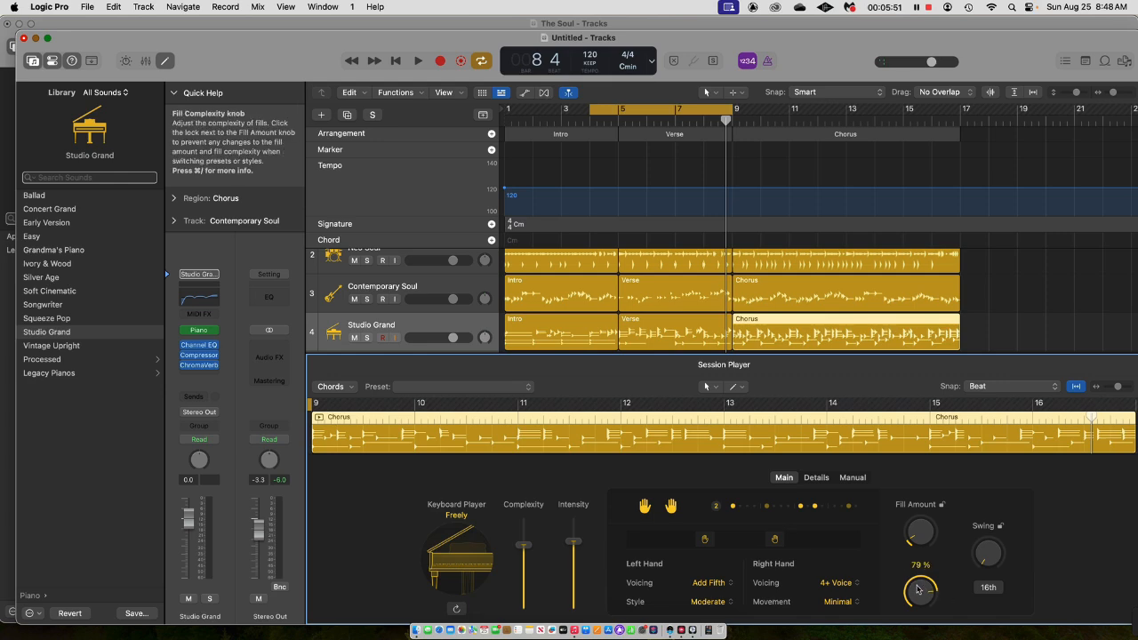
pyautogui.moveTo(575, 542); pyautogui.dragTo(528, 566)
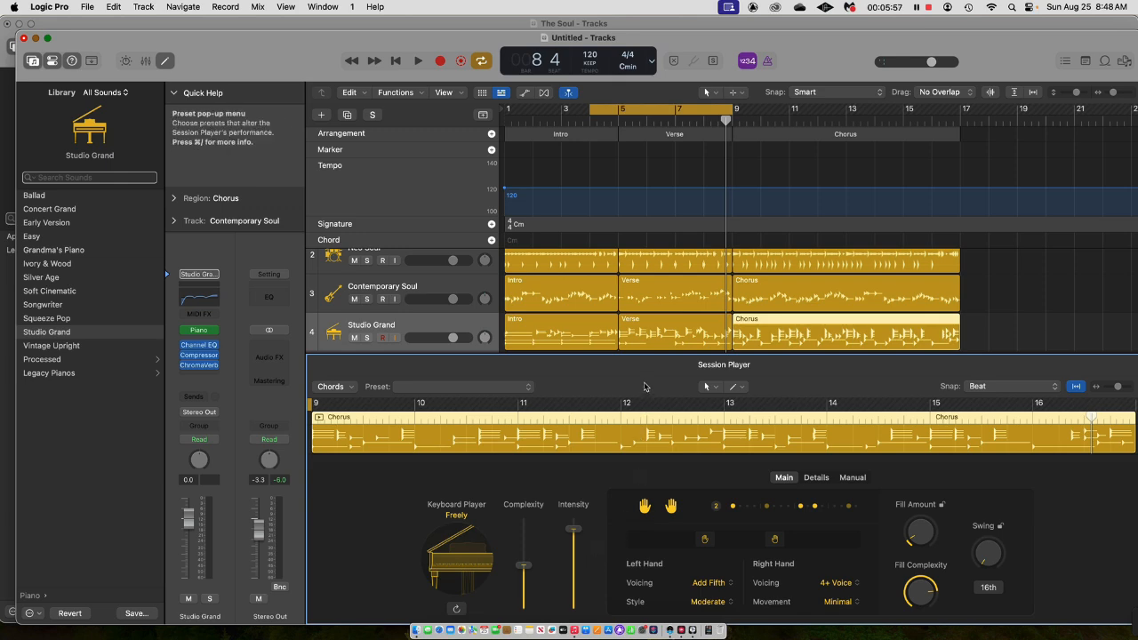
pyautogui.moveTo(644, 353); pyautogui.dragTo(640, 408)
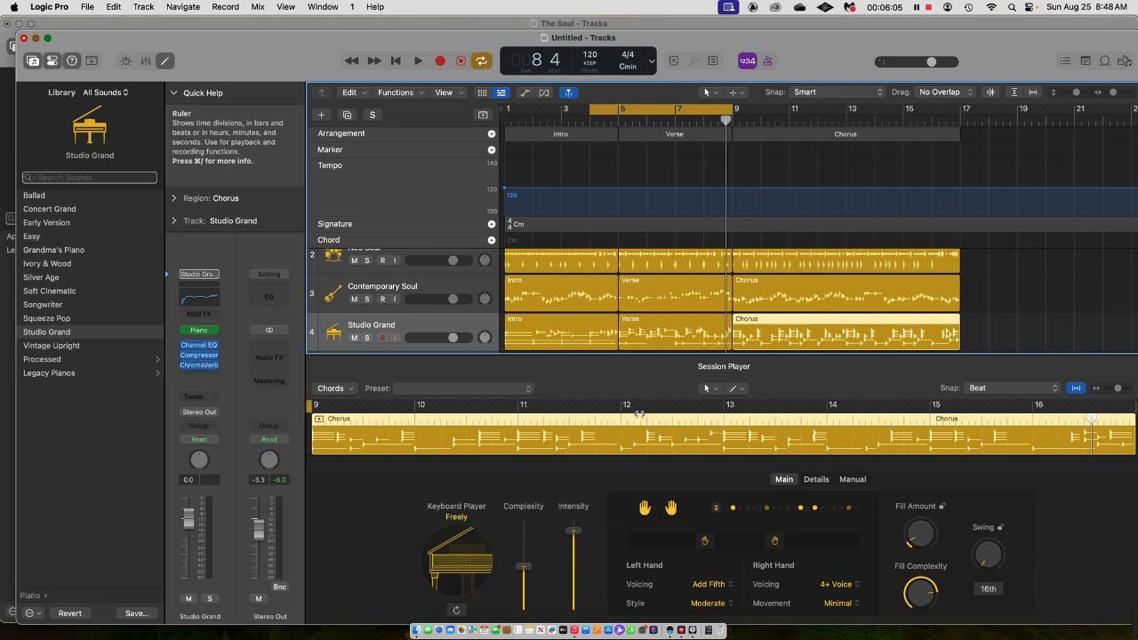
# Convert the Studio Grand track's Chorus region to a MIDI region and undo the conversion.
pyautogui.rightClick(804, 334)
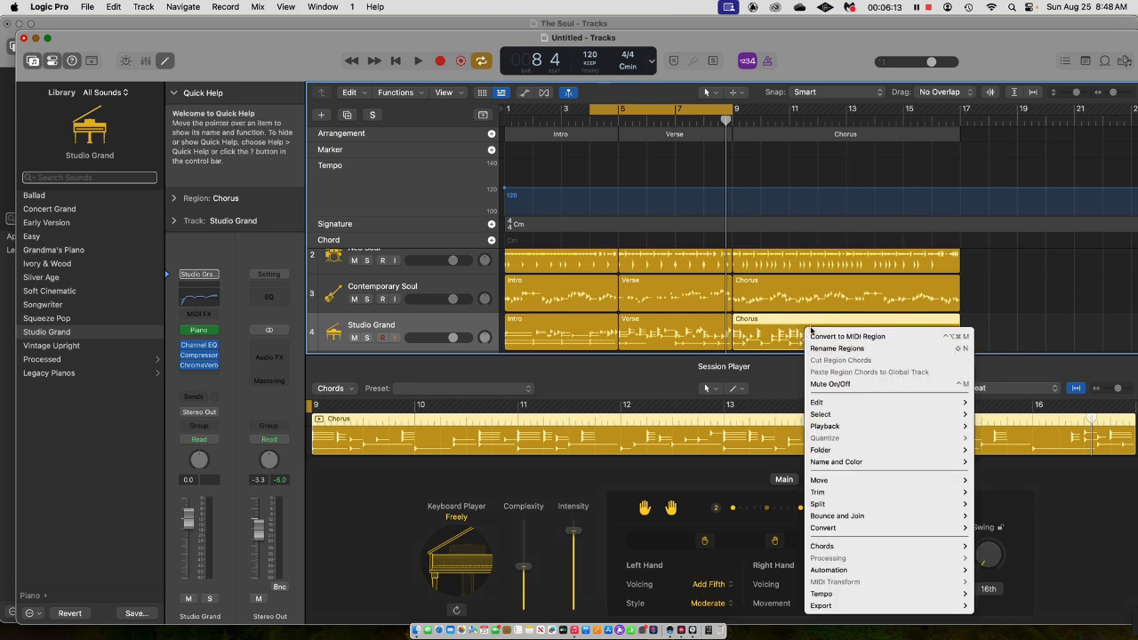
pyautogui.click(856, 339)
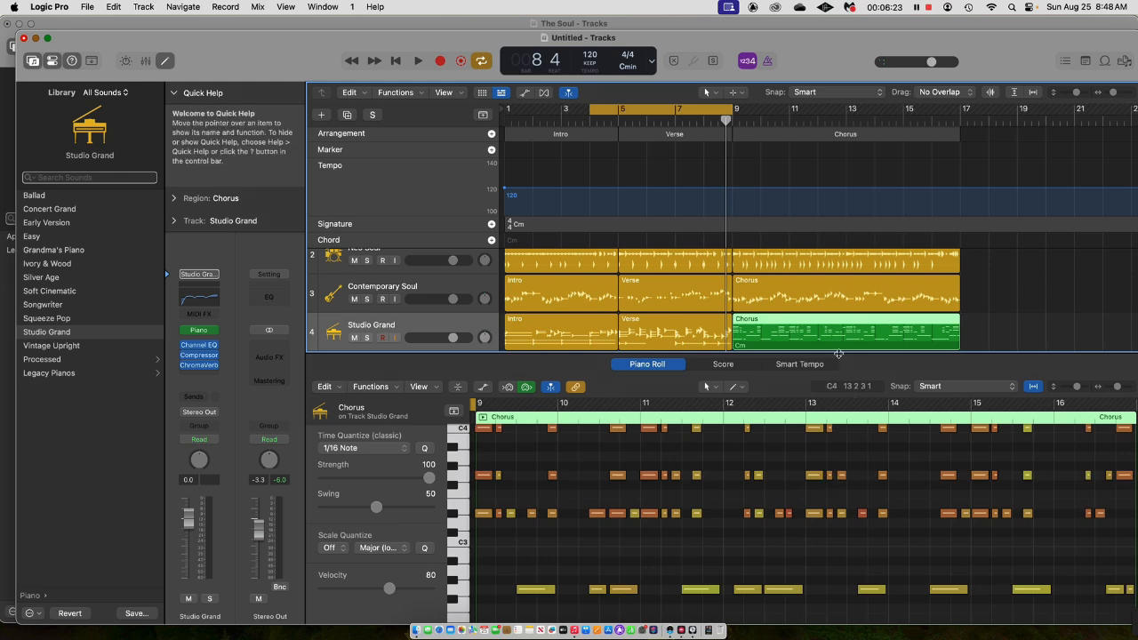
pyautogui.press('super+z')
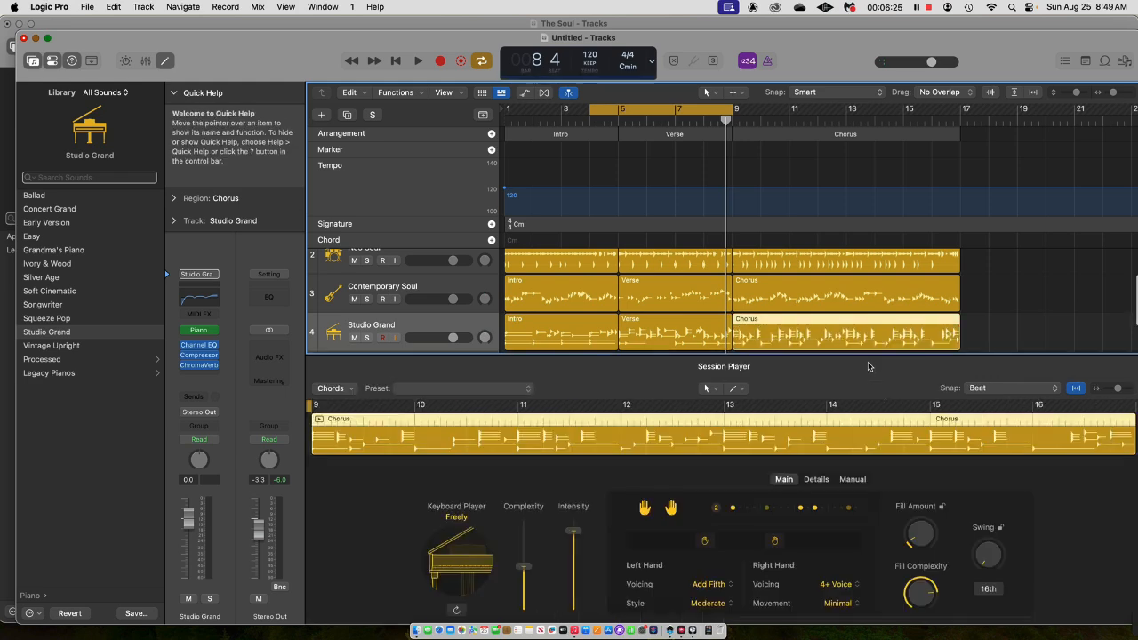
# Close the Session Player editor and extend the cycle range's start back to bar 1.
pyautogui.moveTo(848, 367); pyautogui.dragTo(847, 371)
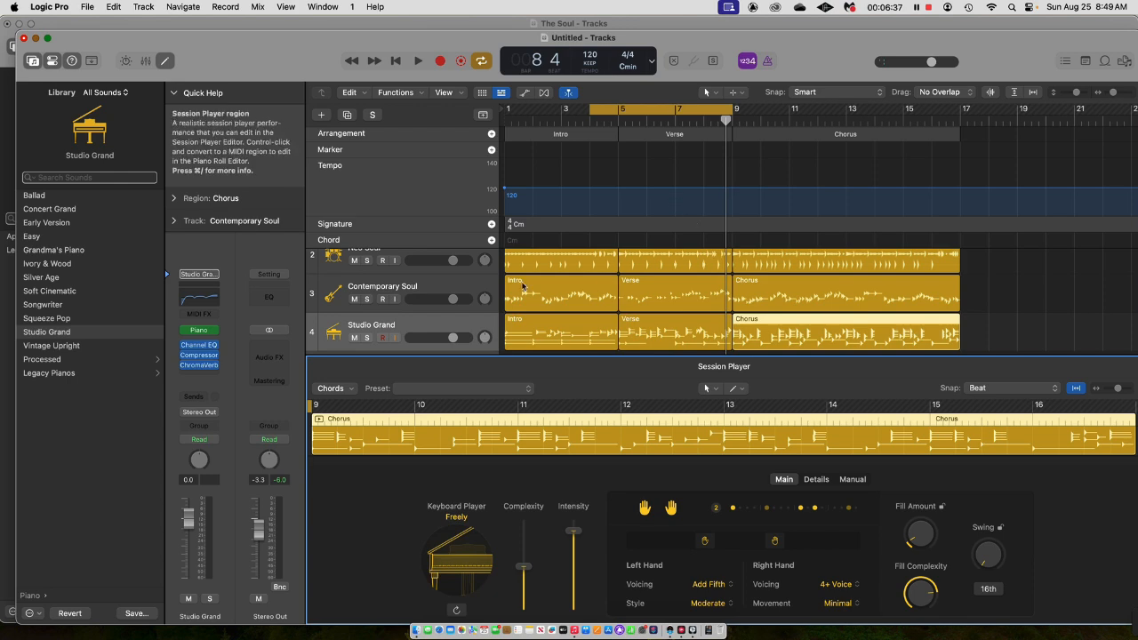
pyautogui.press('e')
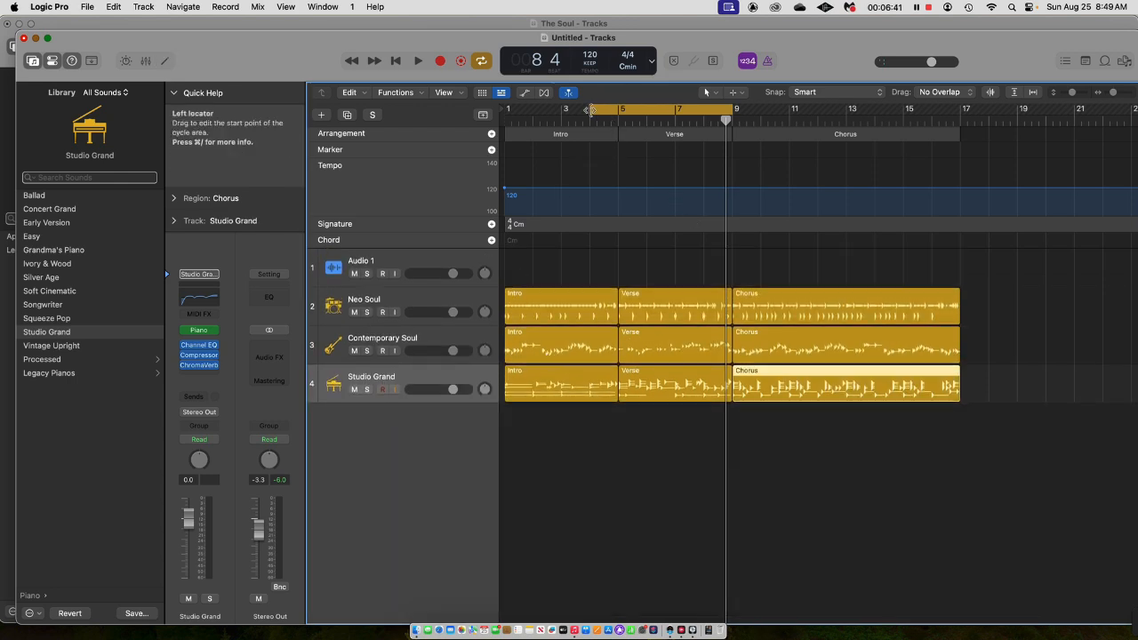
pyautogui.moveTo(590, 109); pyautogui.dragTo(427, 121)
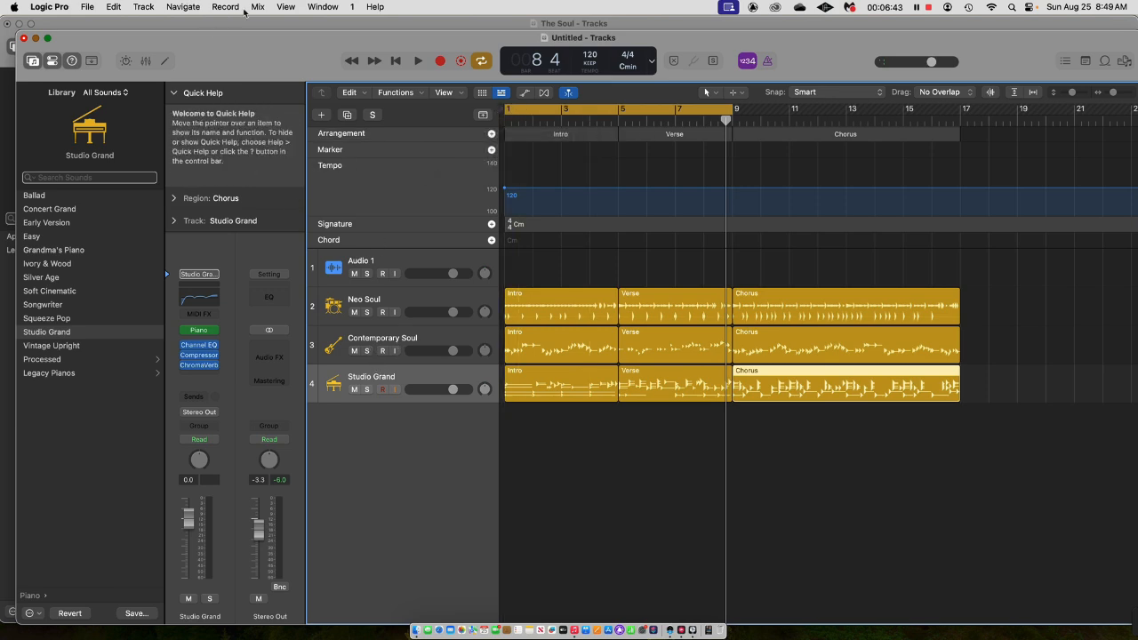
# Create one Guitar or Bass audio track using Input 1 and Output 1 + 2.
pyautogui.click(147, 7)
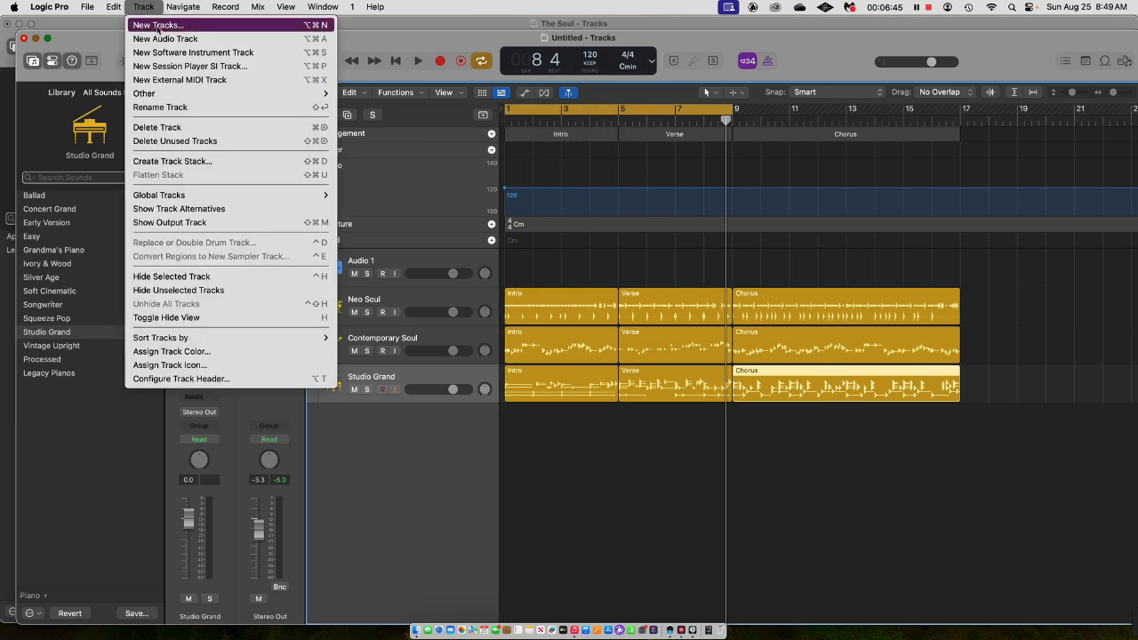
pyautogui.click(159, 27)
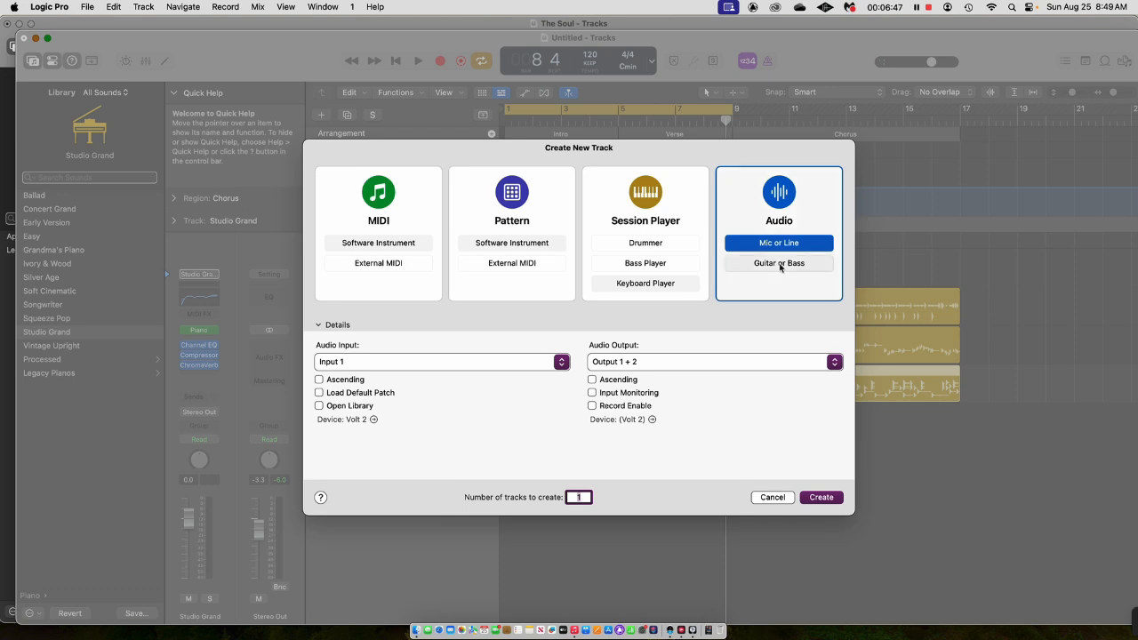
pyautogui.click(780, 264)
pyautogui.click(822, 498)
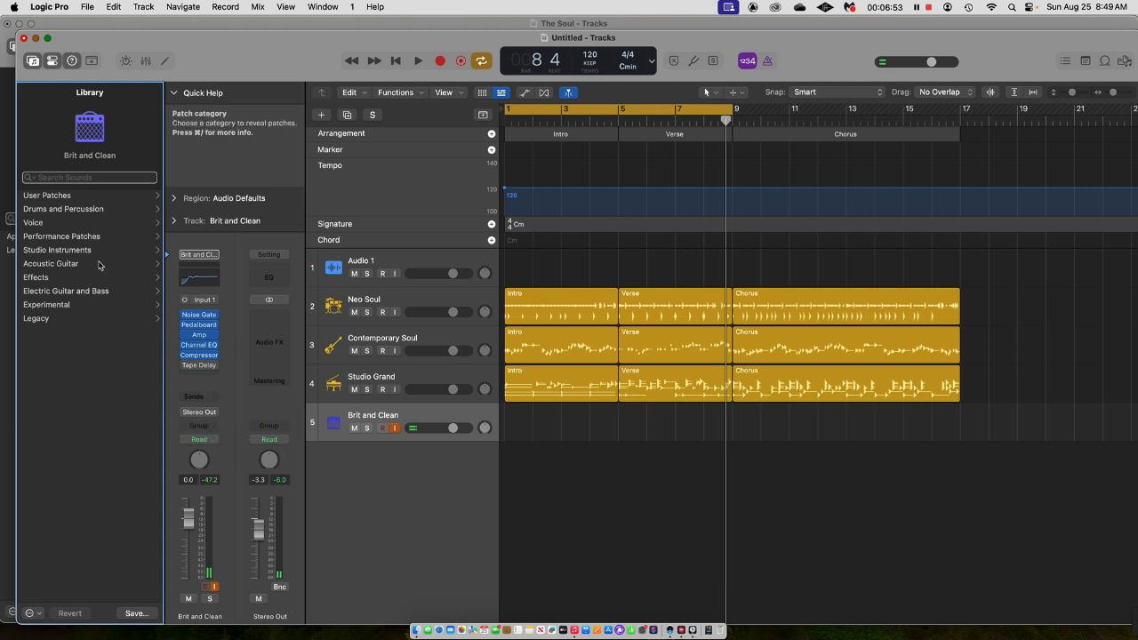
# Load the Blues Spinner patch from the Crunch Guitar sounds of Electric Guitar and Bass onto the new guitar track.
pyautogui.click(61, 291)
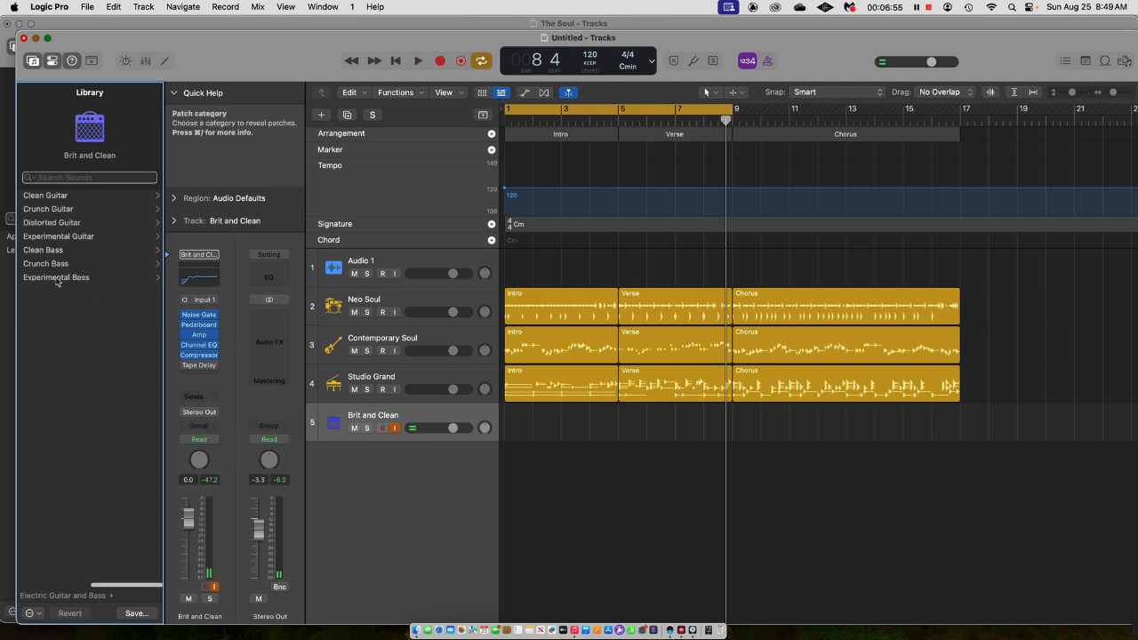
pyautogui.click(77, 210)
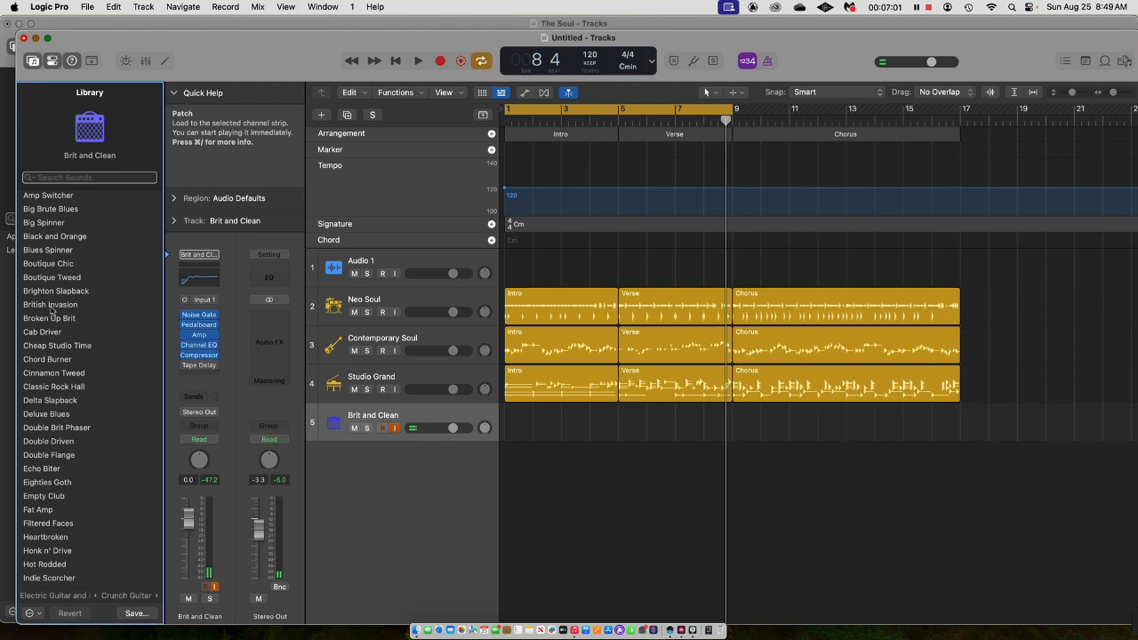
pyautogui.click(55, 249)
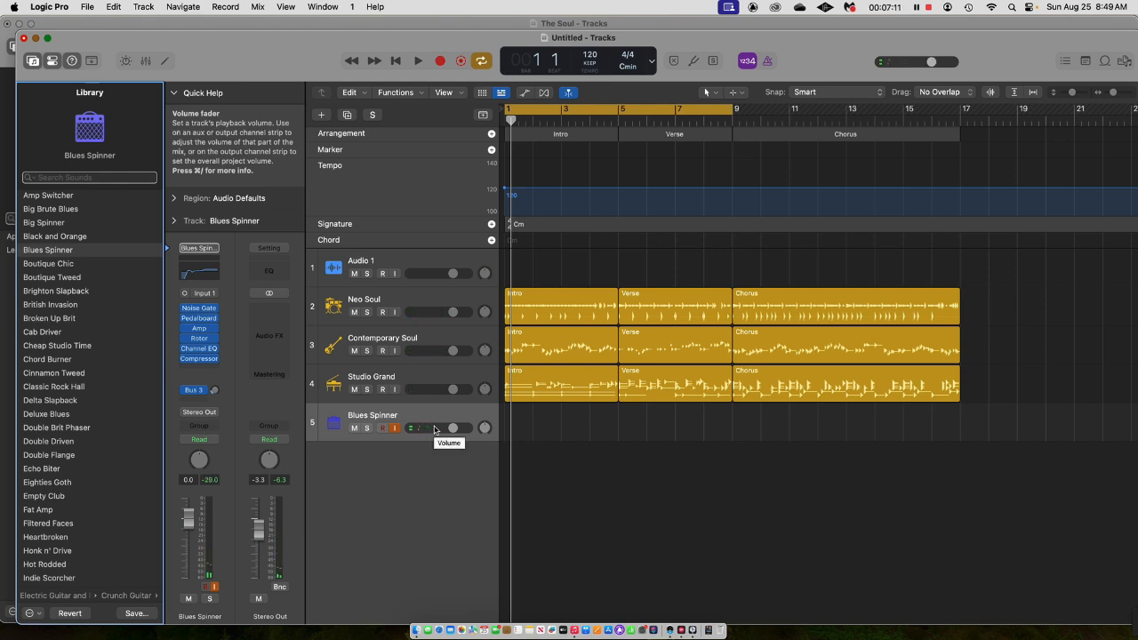
# Play the song through the Intro and Verse, stop it, and close the Score editor.
pyautogui.press('space')
pyautogui.press('n')
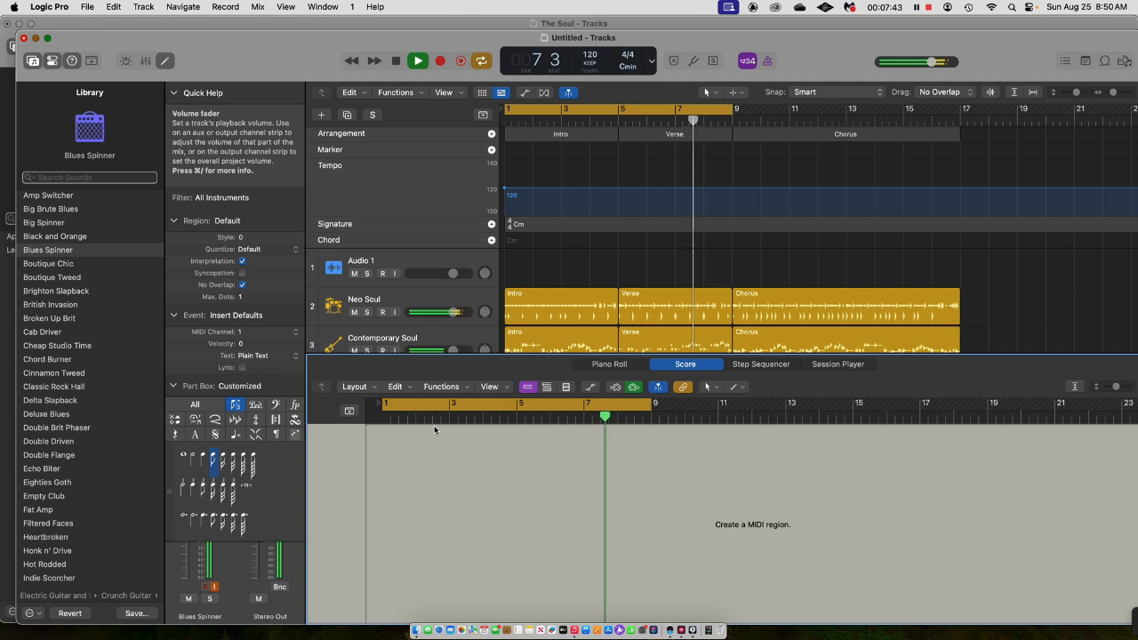
pyautogui.press('space')
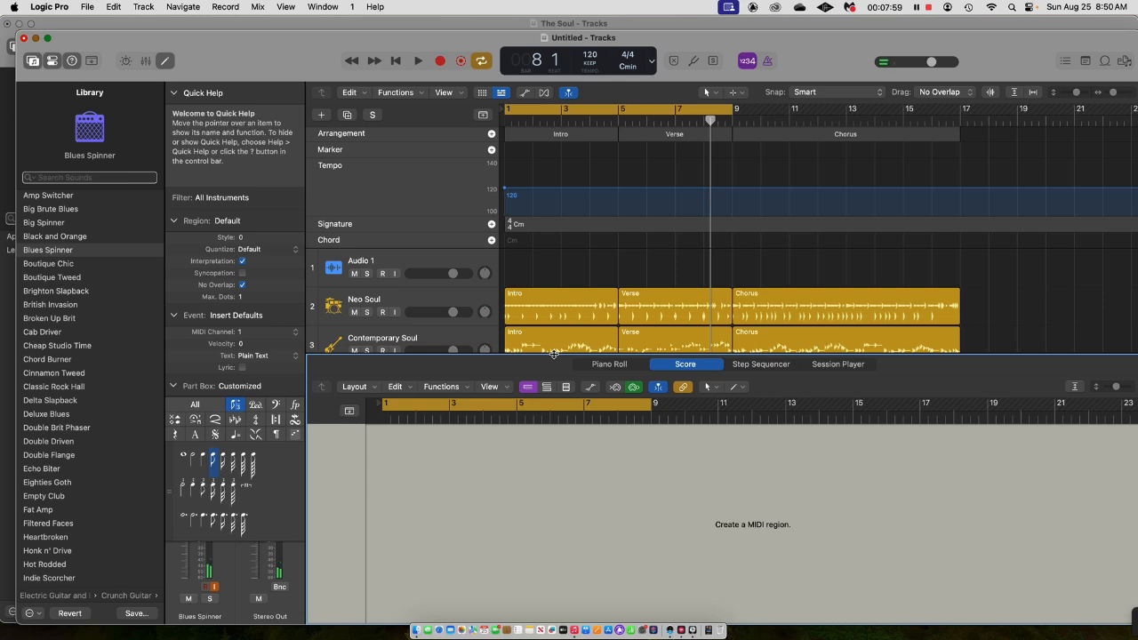
pyautogui.press('e')
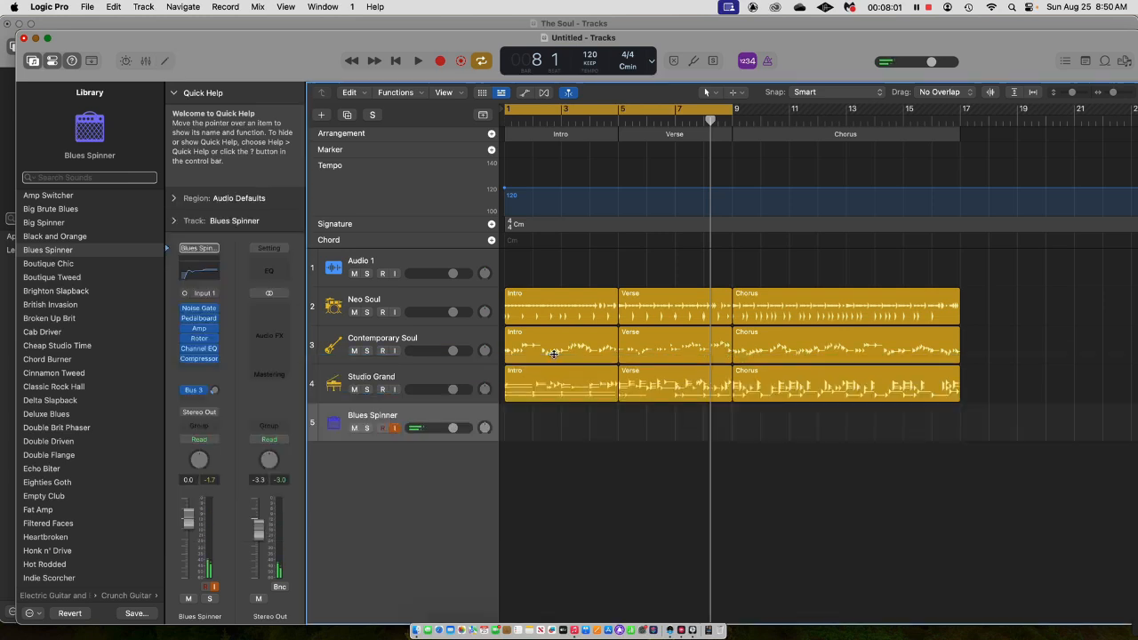
# Apply the i - III - VI - VII chord progression to all Contemporary Soul and Studio Grand regions.
pyautogui.click(523, 336)
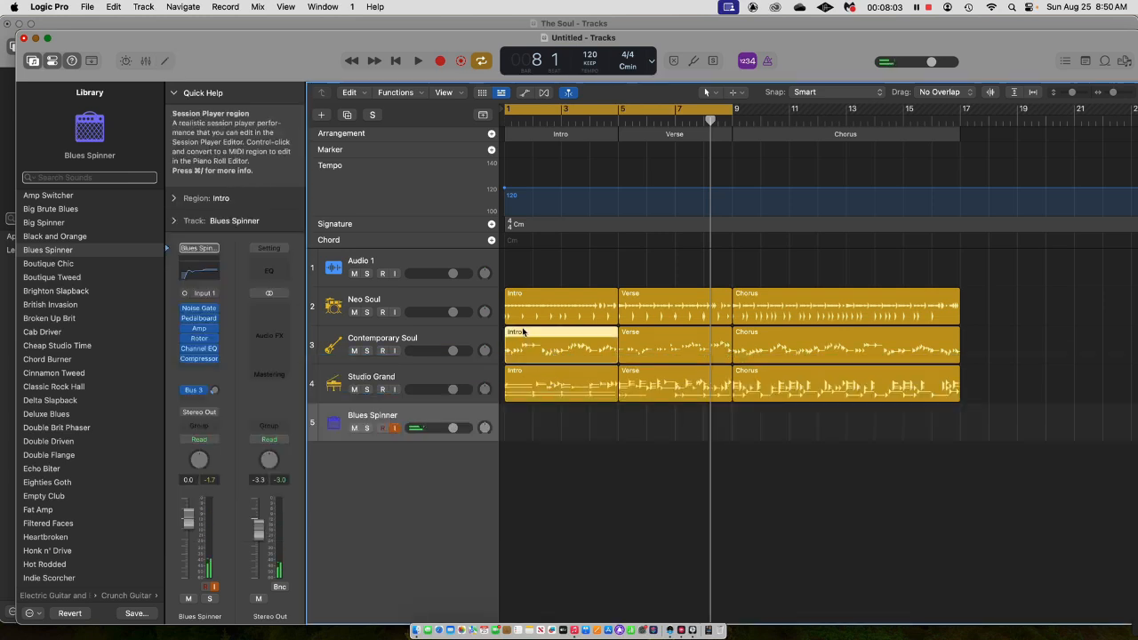
pyautogui.keyDown('shift'); pyautogui.click(675, 343); pyautogui.keyUp('shift')
pyautogui.keyDown('shift'); pyautogui.click(746, 347); pyautogui.keyUp('shift')
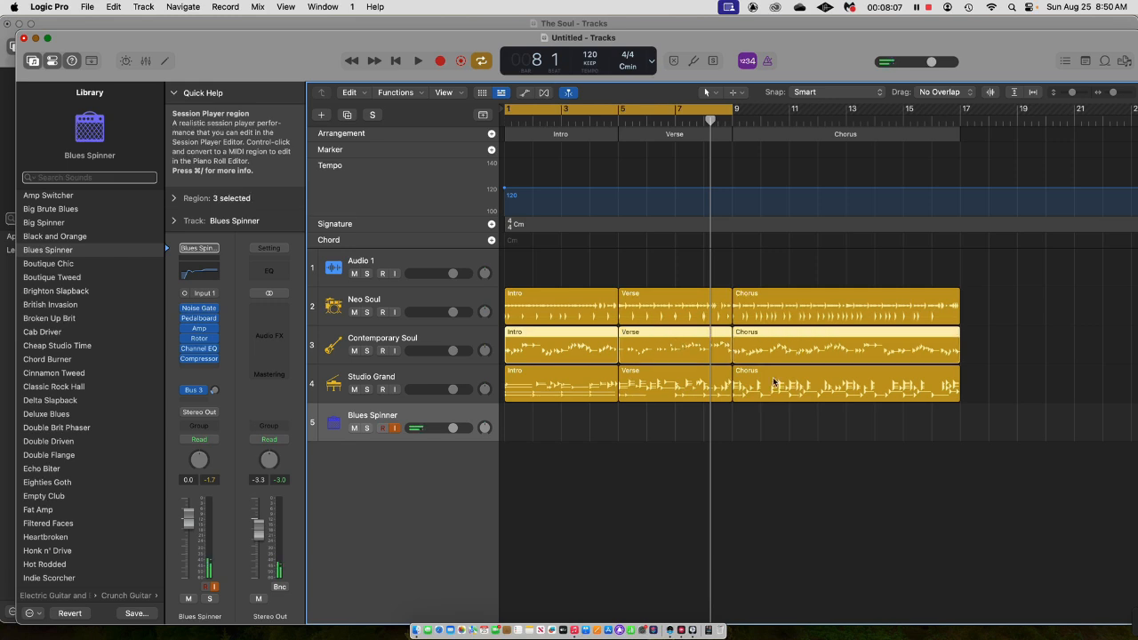
pyautogui.keyDown('shift'); pyautogui.click(762, 386); pyautogui.keyUp('shift')
pyautogui.keyDown('shift'); pyautogui.click(630, 385); pyautogui.keyUp('shift')
pyautogui.keyDown('shift'); pyautogui.click(556, 378); pyautogui.keyUp('shift')
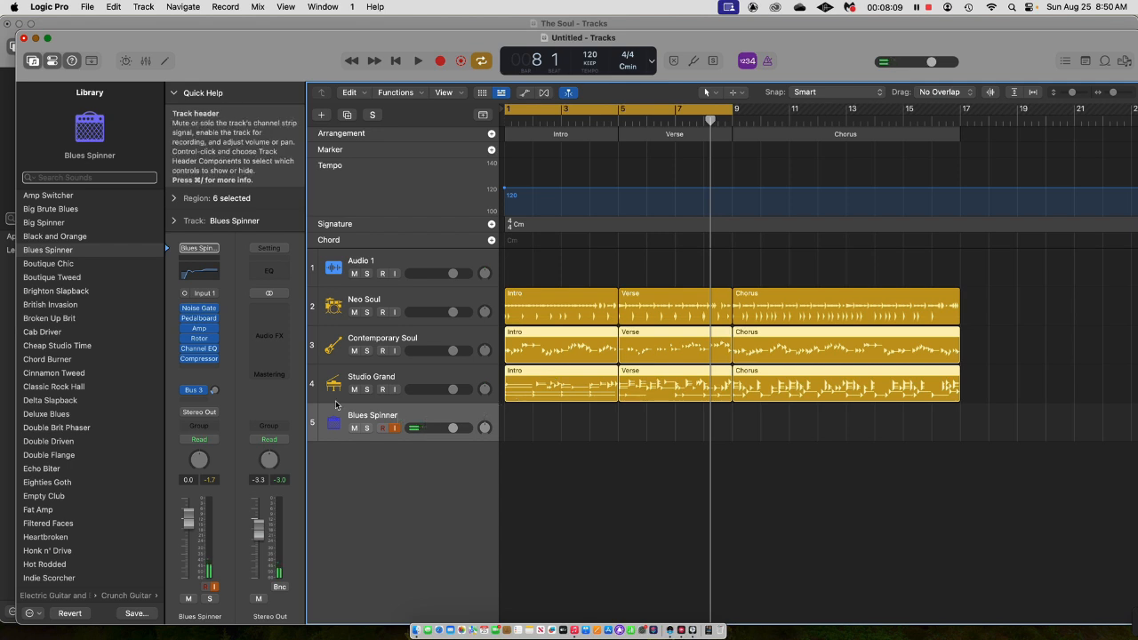
pyautogui.doubleClick(571, 337)
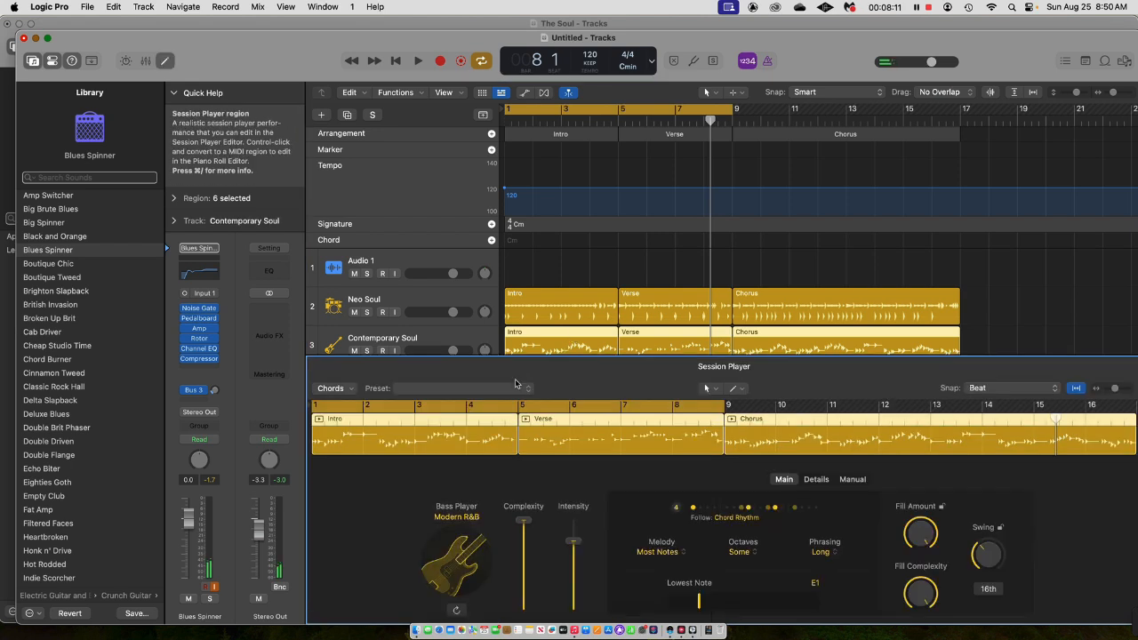
pyautogui.click(349, 392)
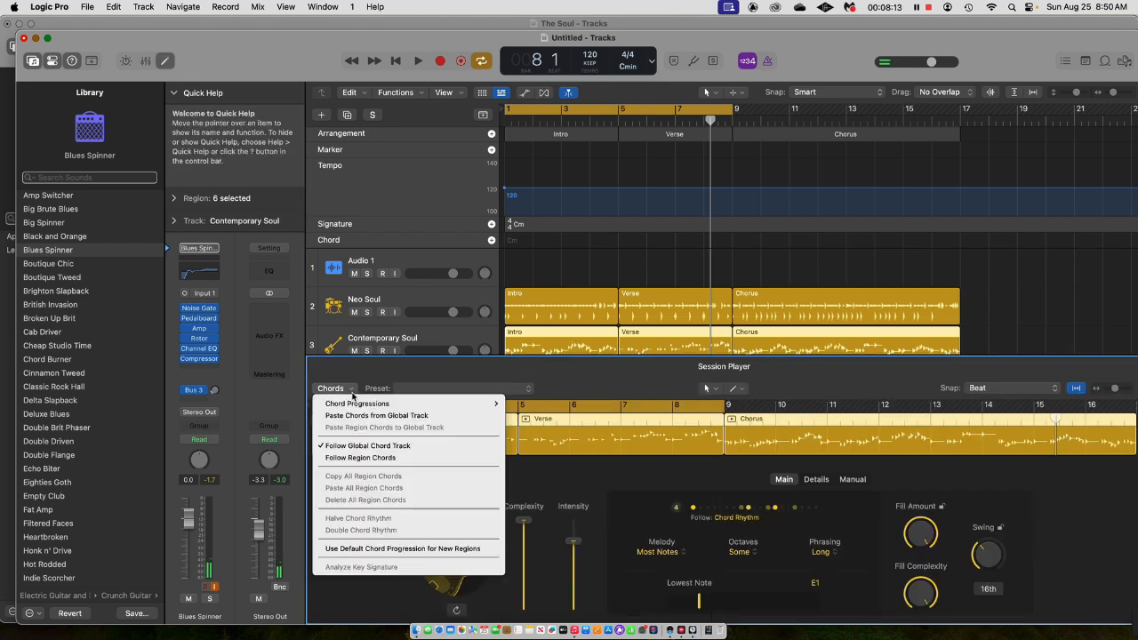
pyautogui.moveTo(352, 405)
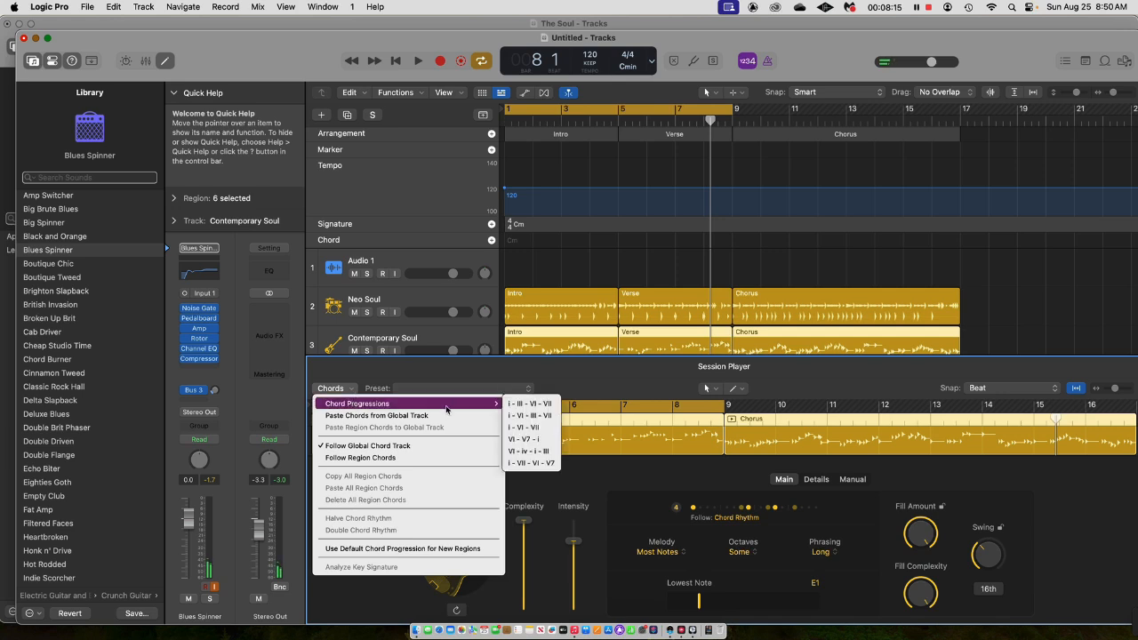
pyautogui.click(532, 403)
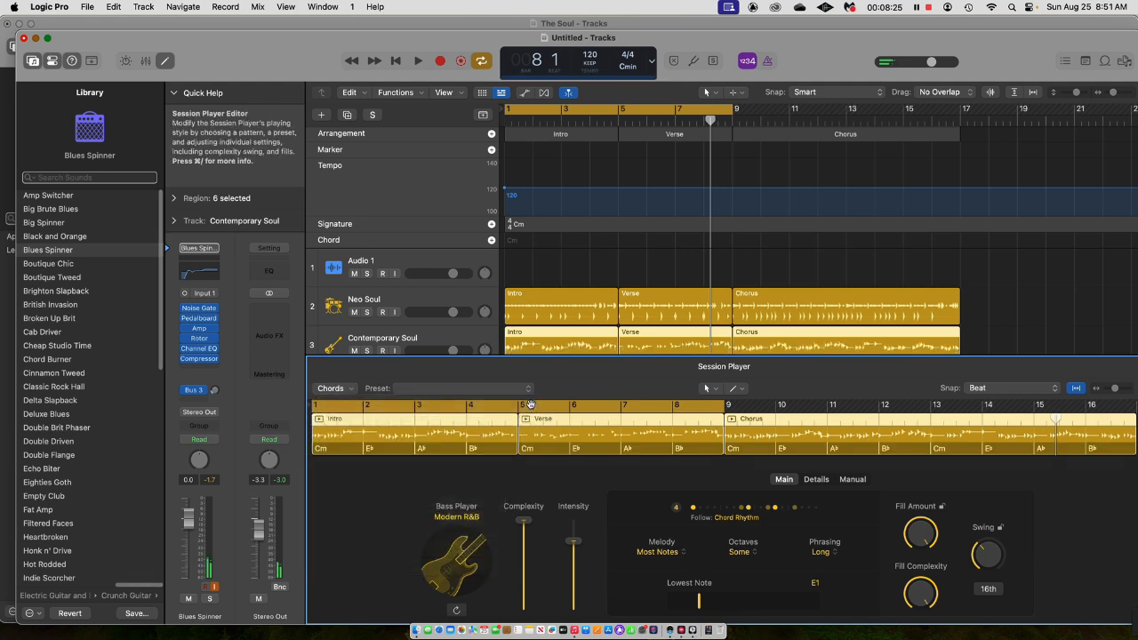
# Change the chord at bar 2 of the Contemporary Soul Intro region to C minor.
pyautogui.click(369, 452)
pyautogui.doubleClick(369, 452)
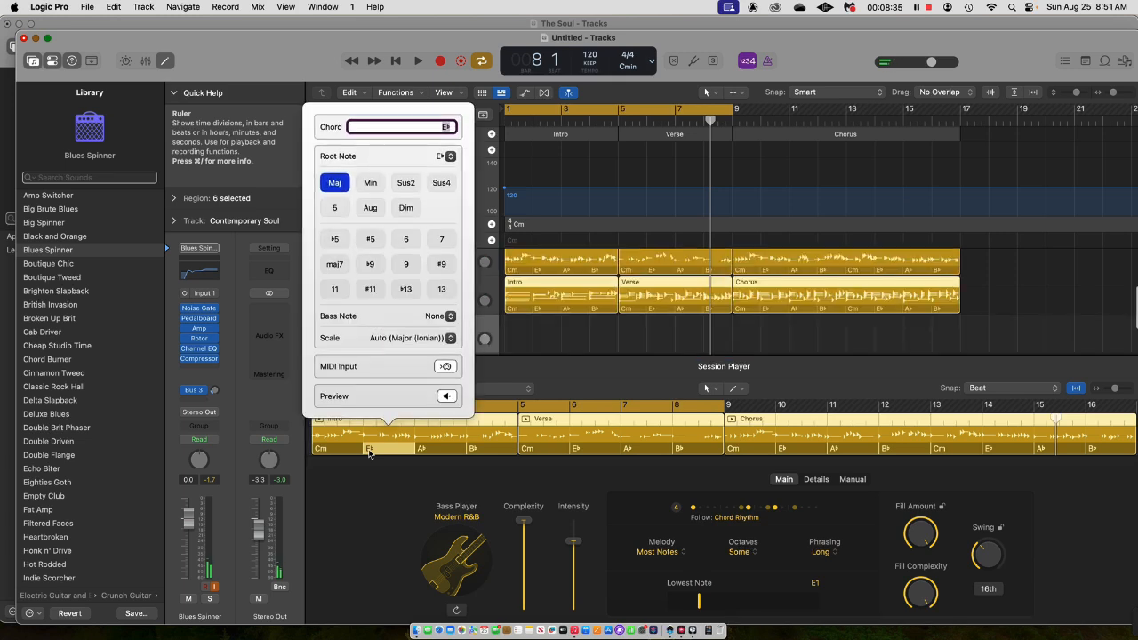
pyautogui.click(369, 182)
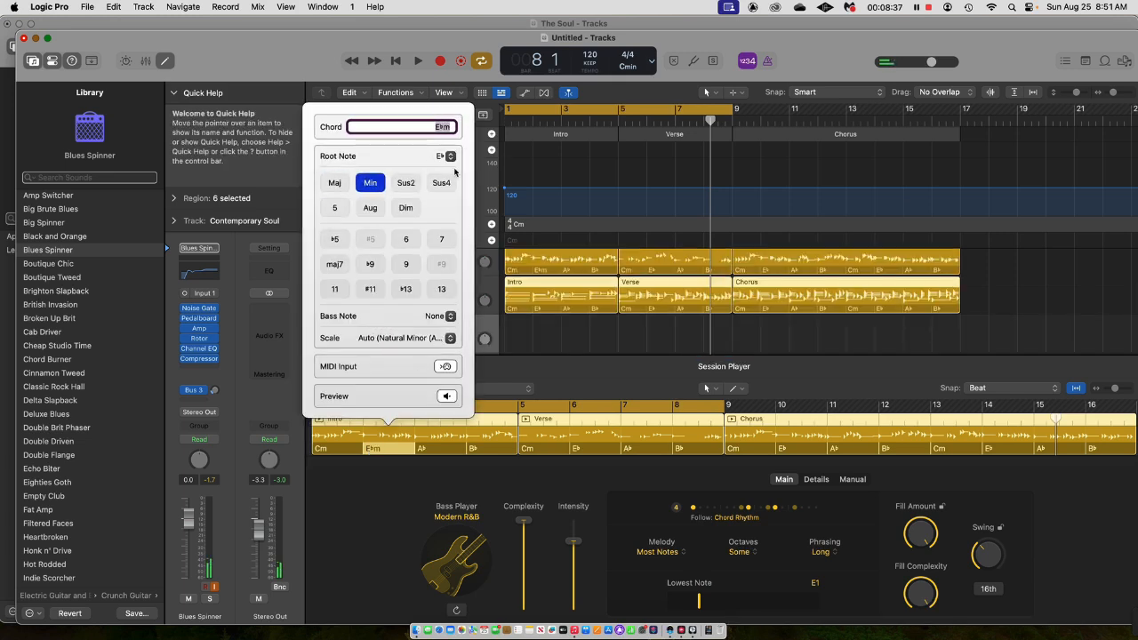
pyautogui.click(450, 156)
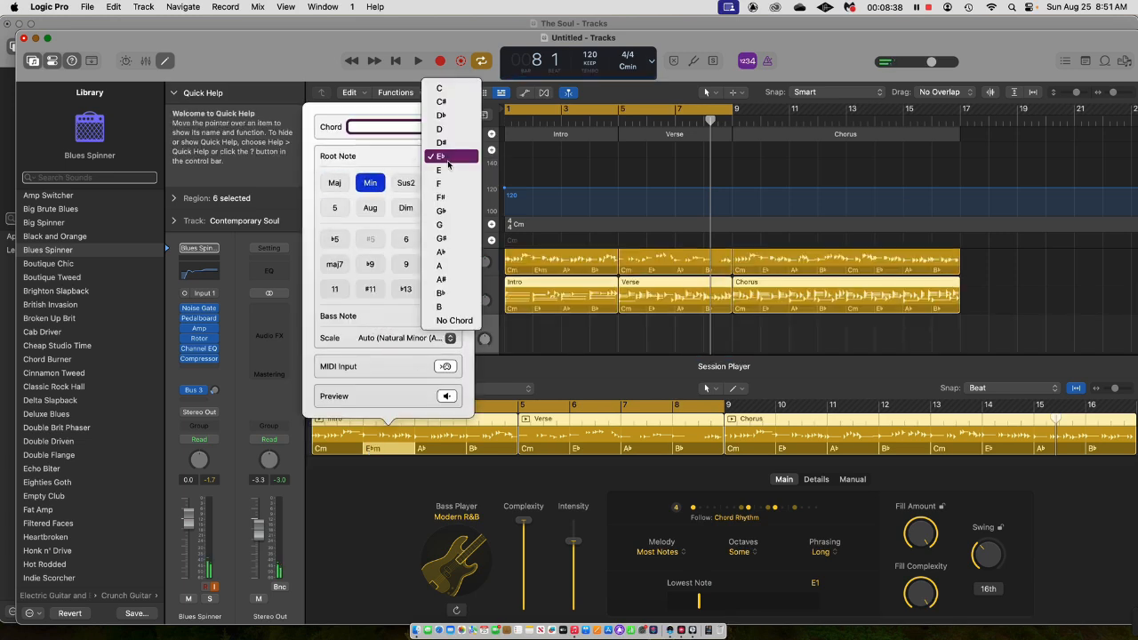
pyautogui.click(444, 88)
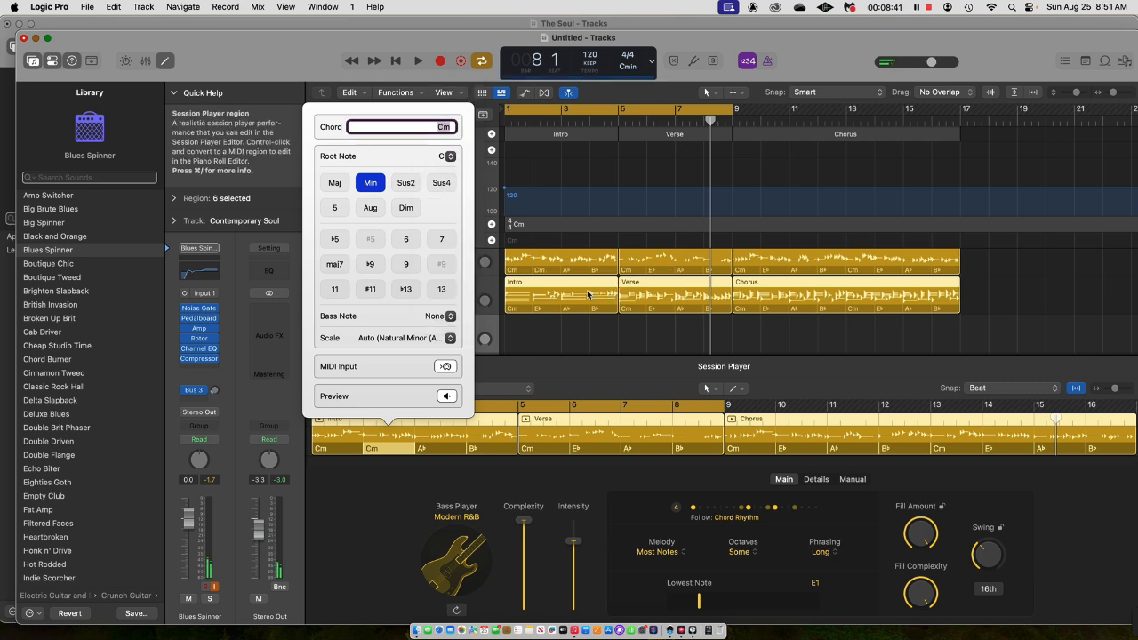
pyautogui.click(386, 467)
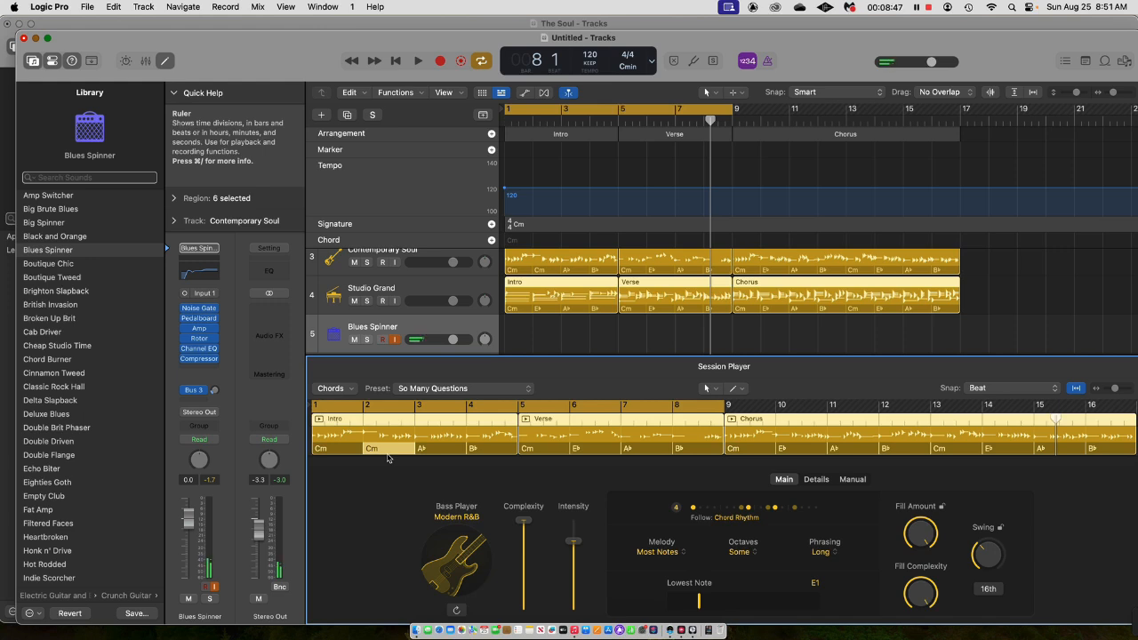
pyautogui.hscroll(5, 387, 444)
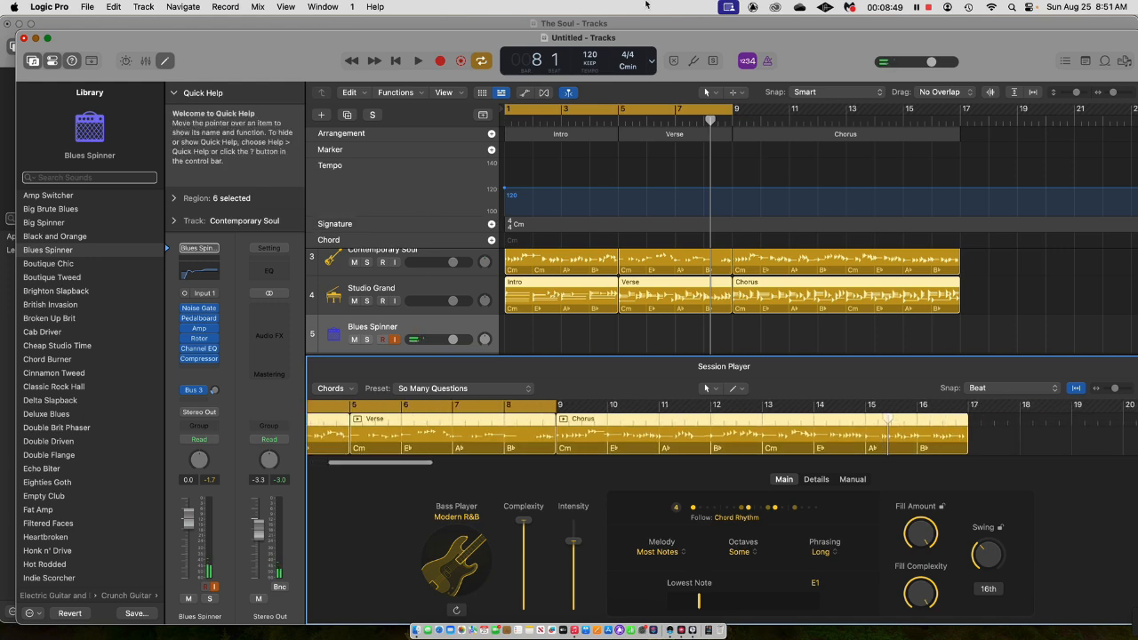
# Switch to The Soul project, hide the loop browser, and look through its tracks and regions.
pyautogui.click(654, 24)
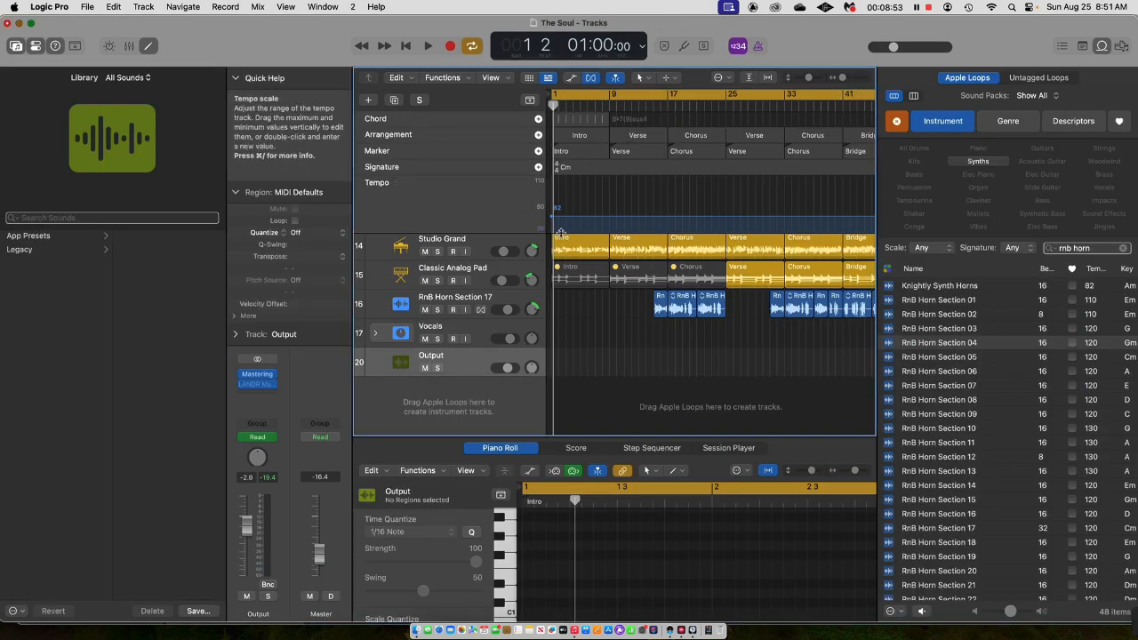
pyautogui.scroll(5, 506, 391)
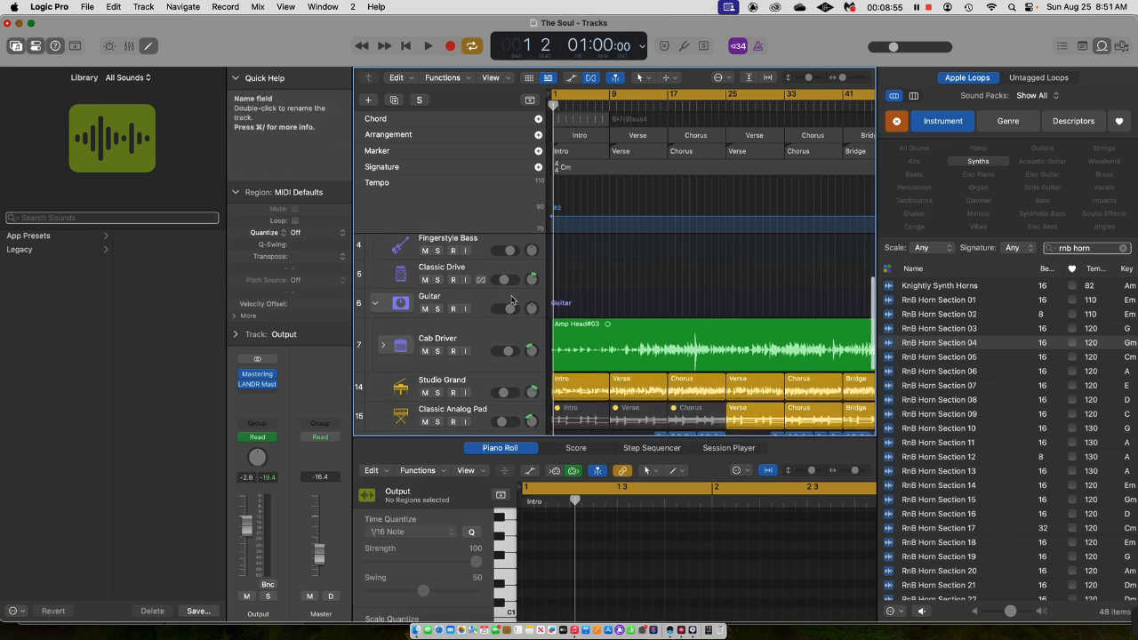
pyautogui.scroll(3, 507, 391)
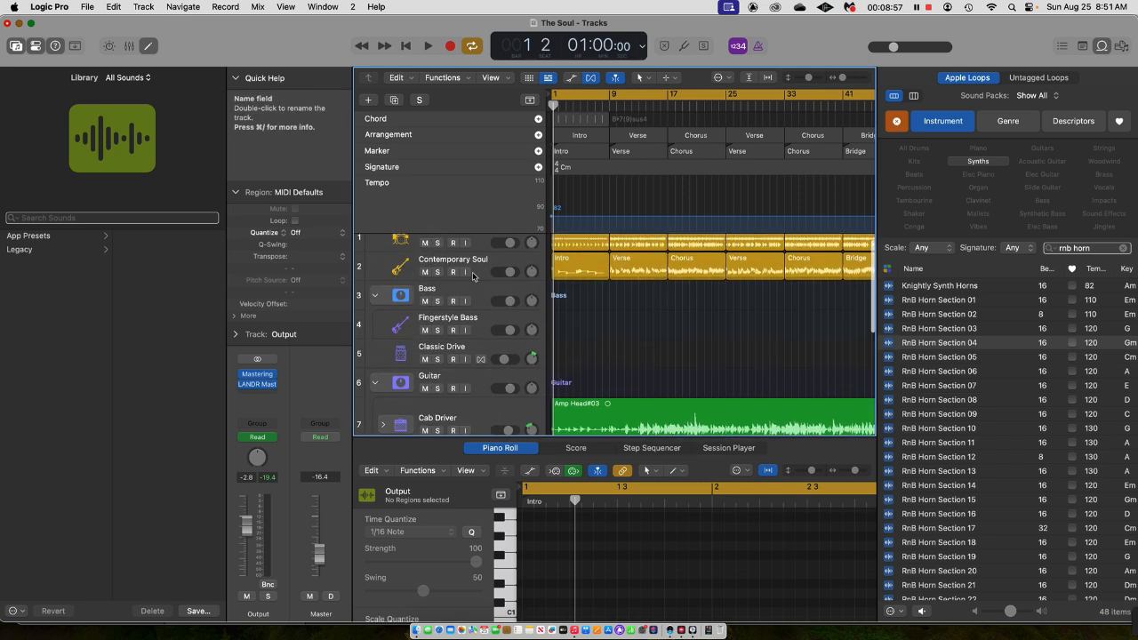
pyautogui.scroll(1, 498, 257)
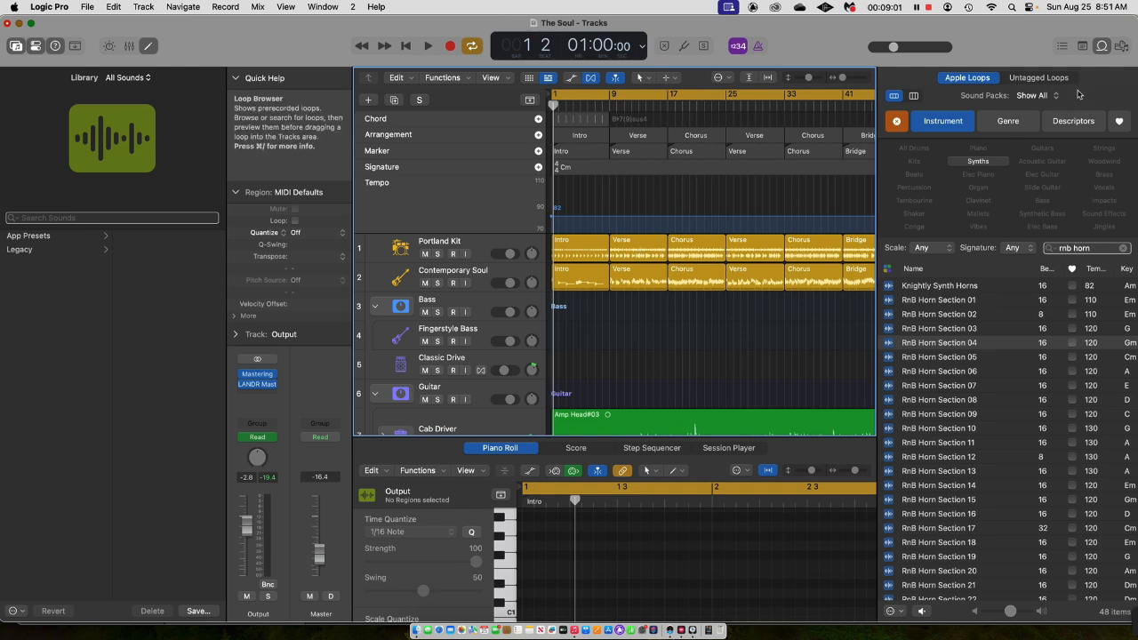
pyautogui.press('o')
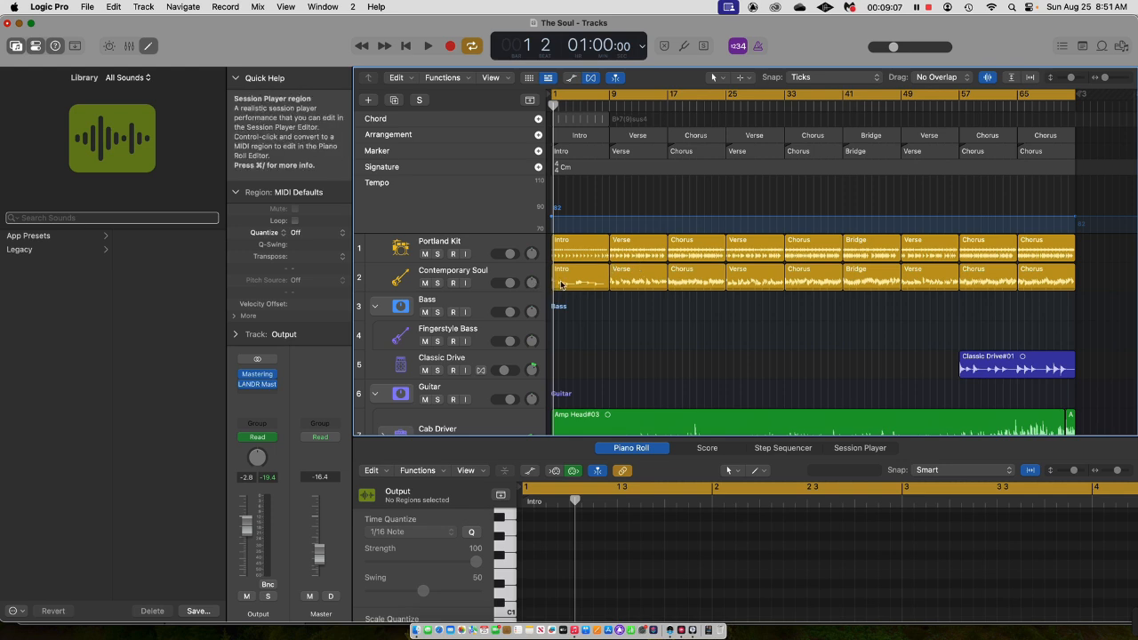
pyautogui.scroll(-5, 564, 360)
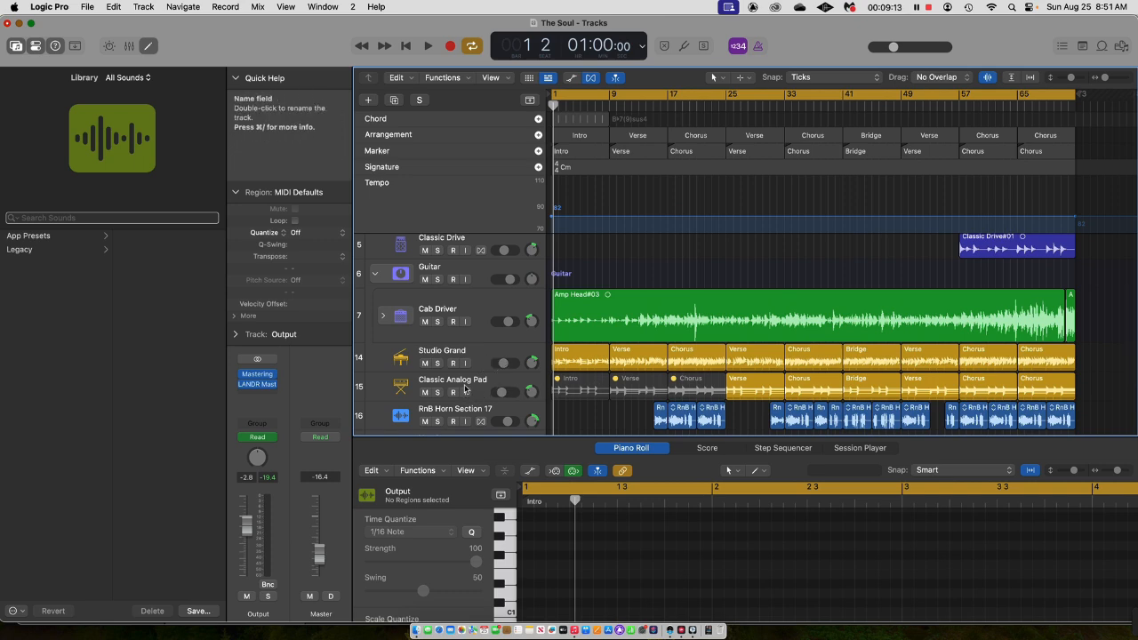
# Select the Classic Analog Pad track and view the Keyboard Player styles for a new Session Player track without creating one.
pyautogui.click(460, 391)
pyautogui.click(144, 7)
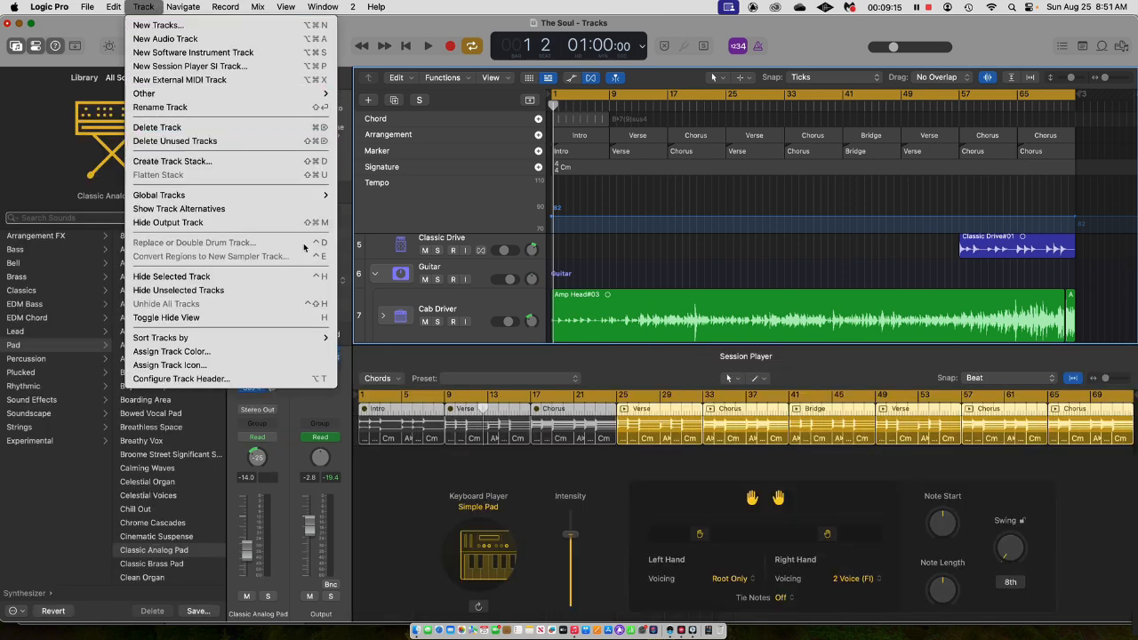
pyautogui.click(222, 66)
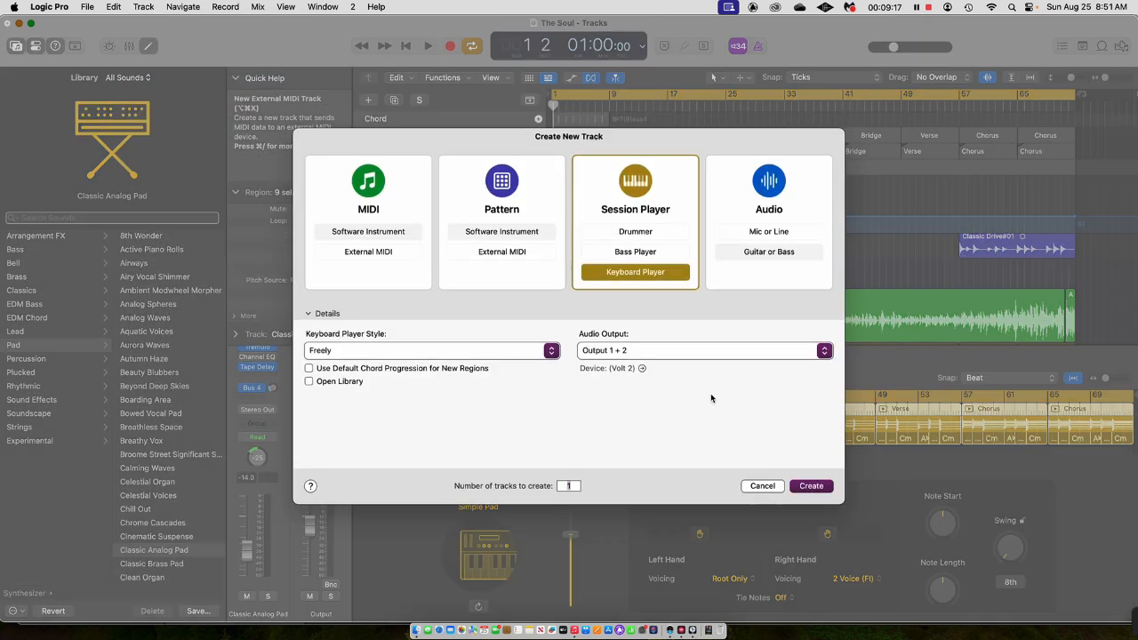
pyautogui.click(446, 354)
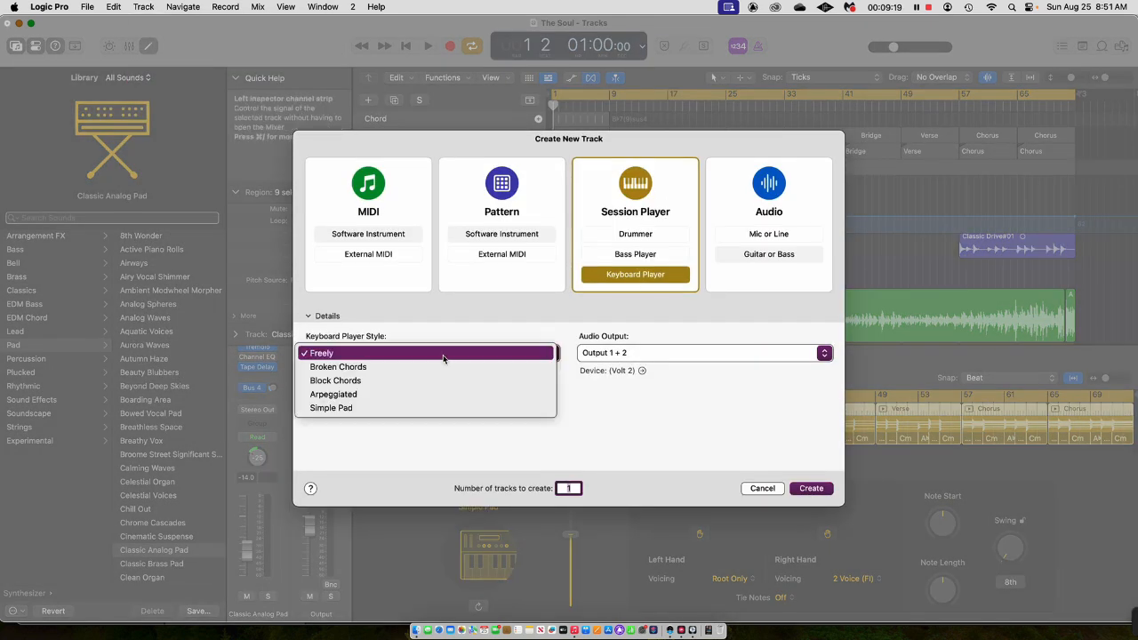
pyautogui.click(796, 489)
pyautogui.click(799, 489)
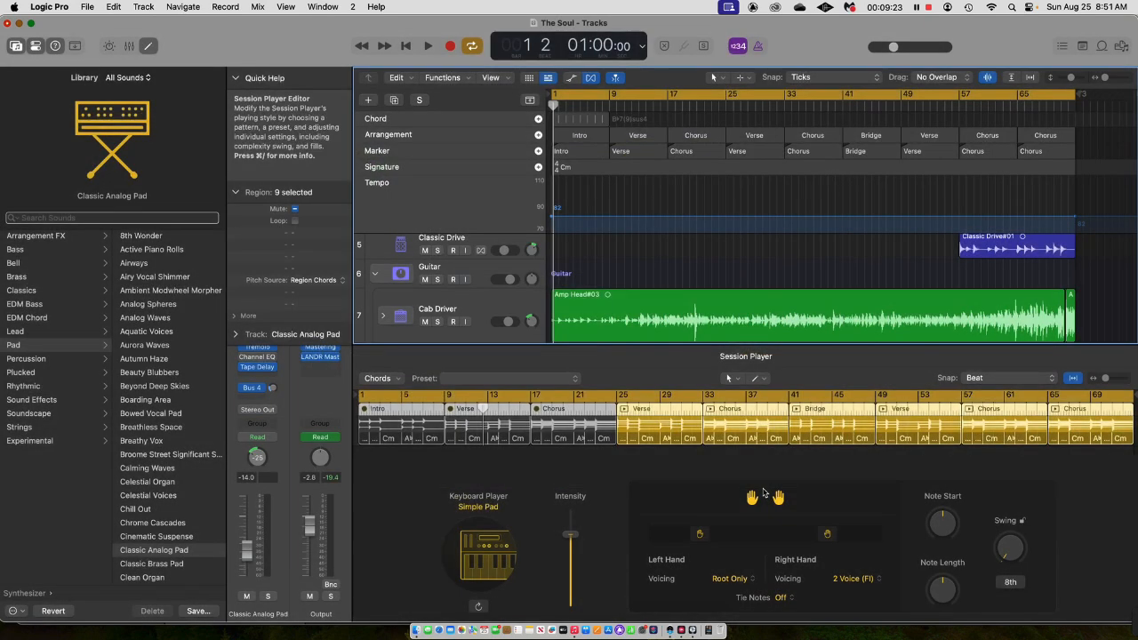
# Show the loop browser again beside the horn track and make the Session Player editor slightly shorter.
pyautogui.scroll(-10, 696, 338)
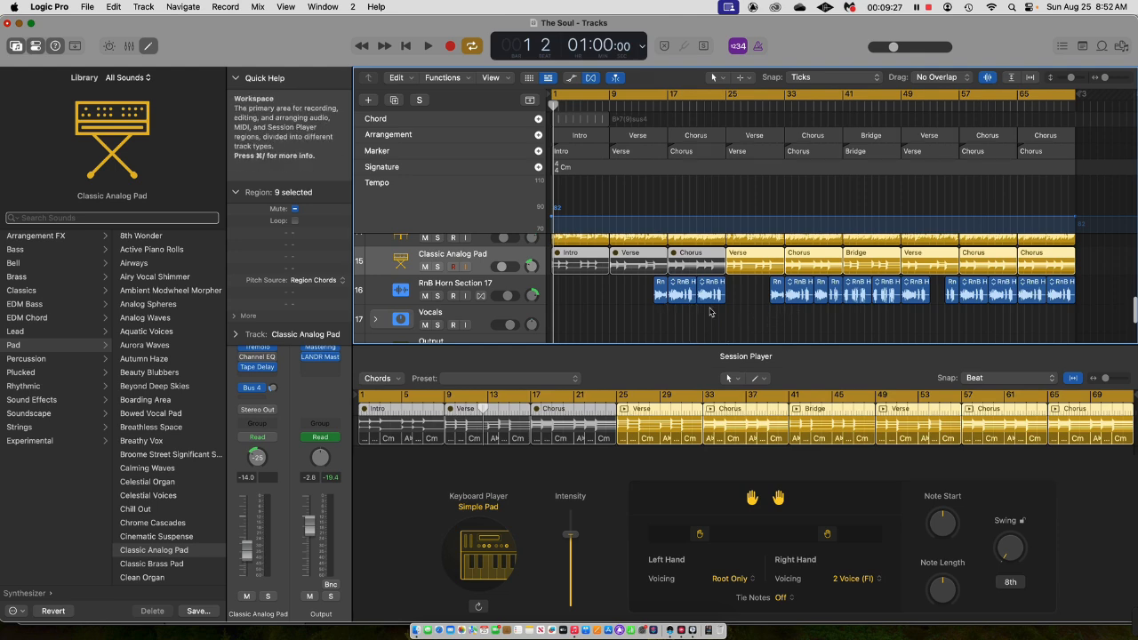
pyautogui.press('o')
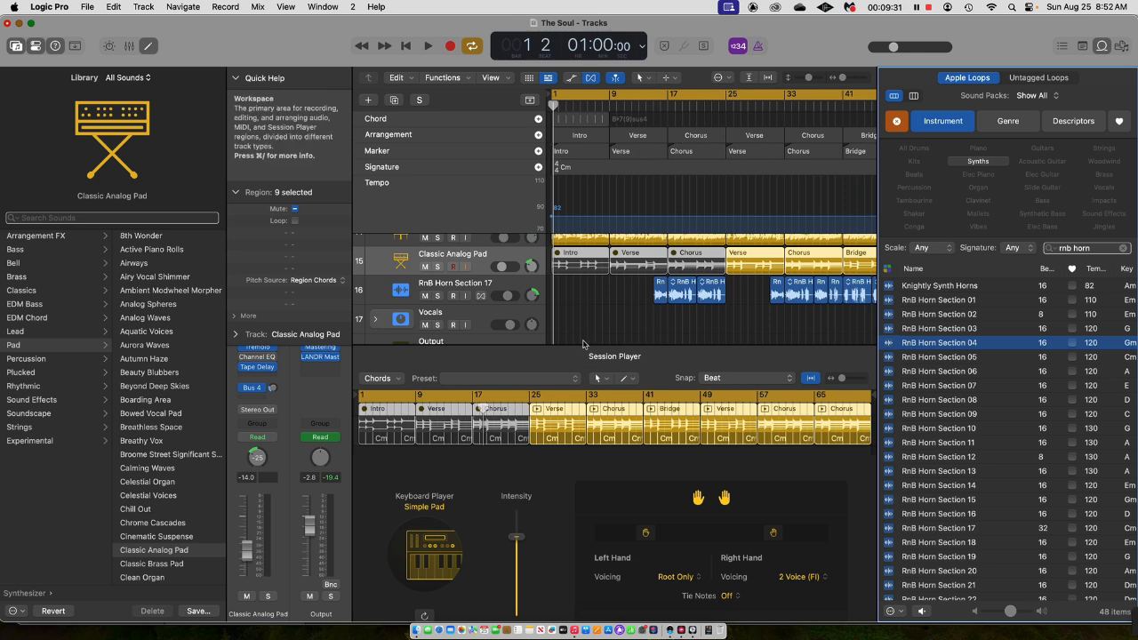
pyautogui.moveTo(575, 348); pyautogui.dragTo(576, 356)
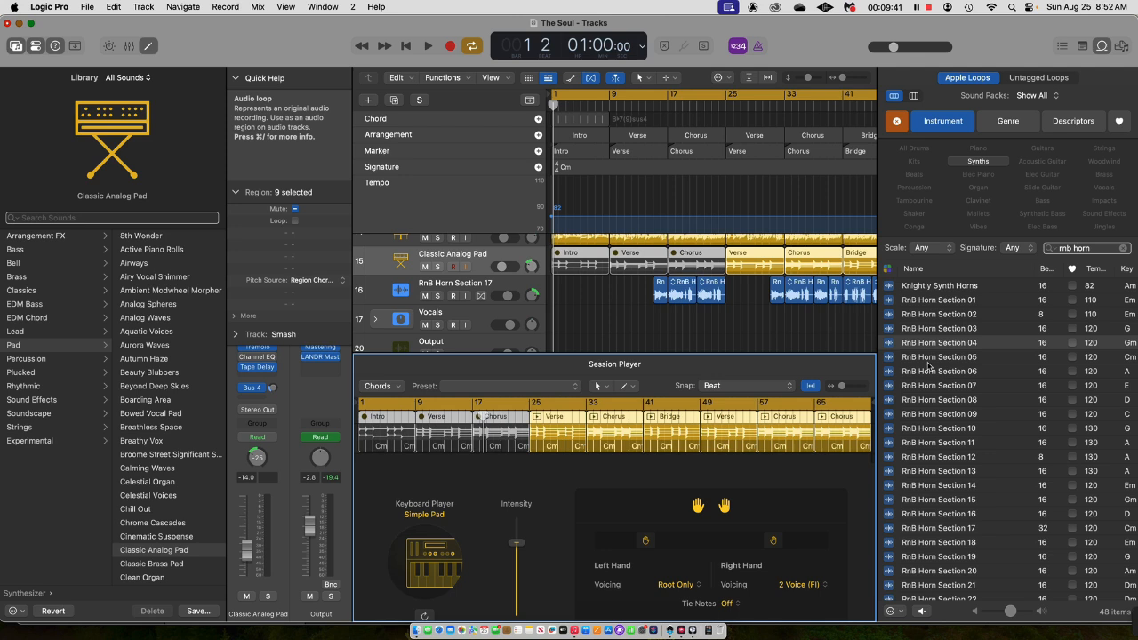
# Move the cycle range's start to about bar 14 and play the first RnB Horn Section 17 regions.
pyautogui.moveTo(553, 100); pyautogui.dragTo(644, 116)
pyautogui.press('space')
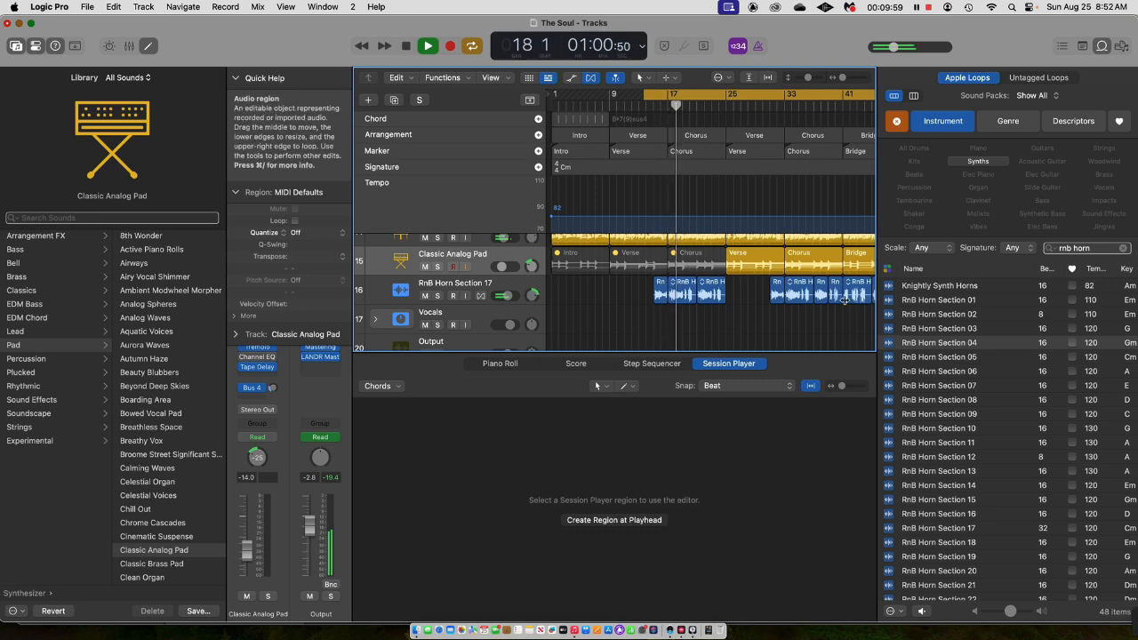
pyautogui.press('space')
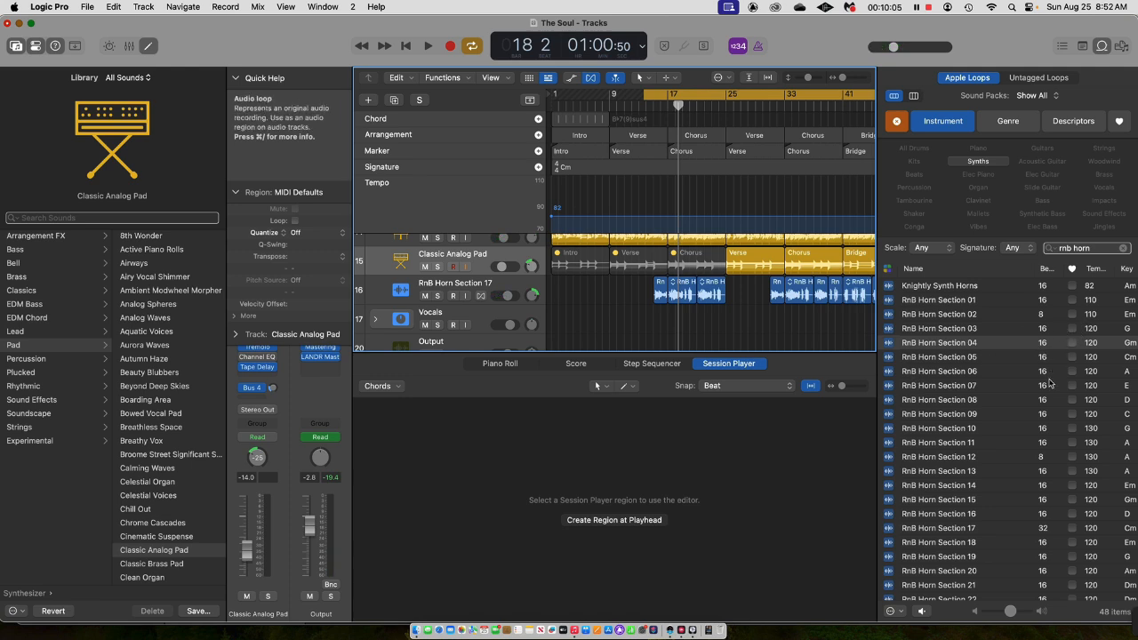
# Preview the RnB Horn Section 04 loop and place it on the Vocals track near bar 43 and on the RnB Horn Section 17 track at bar 25.
pyautogui.click(964, 345)
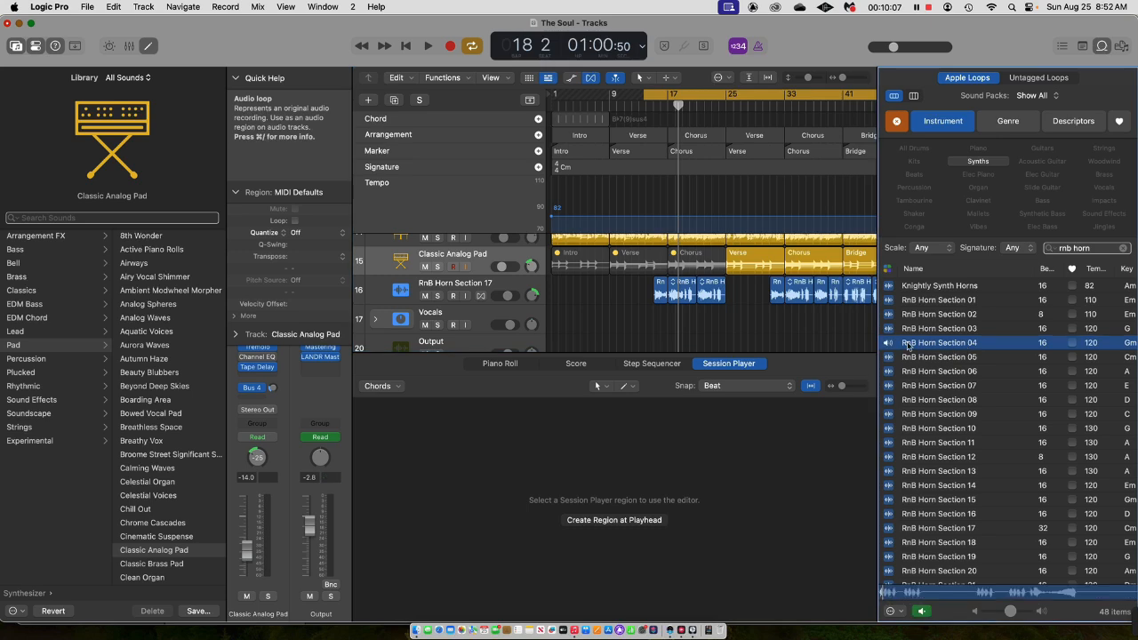
pyautogui.moveTo(887, 344); pyautogui.dragTo(730, 310)
pyautogui.moveTo(795, 340); pyautogui.dragTo(871, 326)
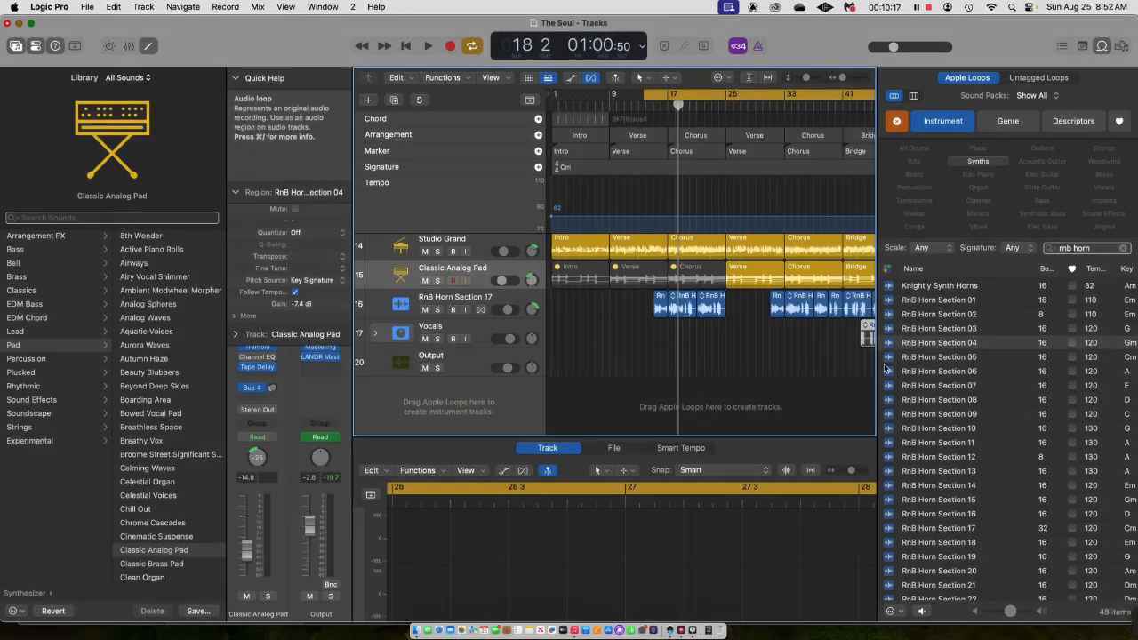
pyautogui.moveTo(910, 346); pyautogui.dragTo(745, 307)
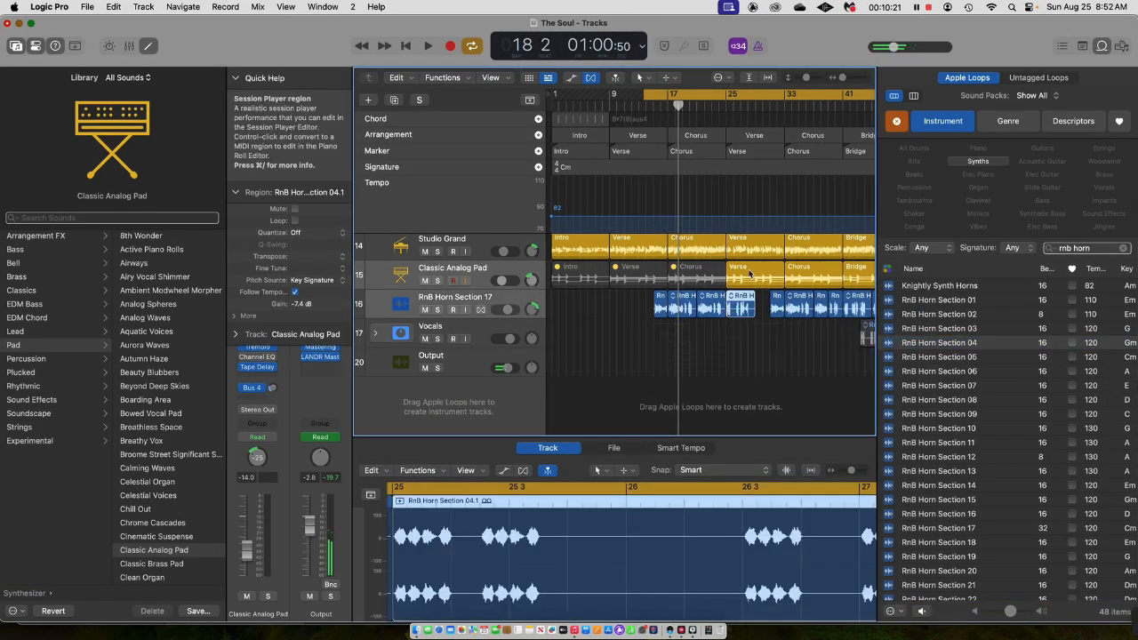
# Move the cycle range's start to just before bar 25 and play the added horn loop with the song.
pyautogui.moveTo(676, 104); pyautogui.dragTo(721, 104)
pyautogui.press('space')
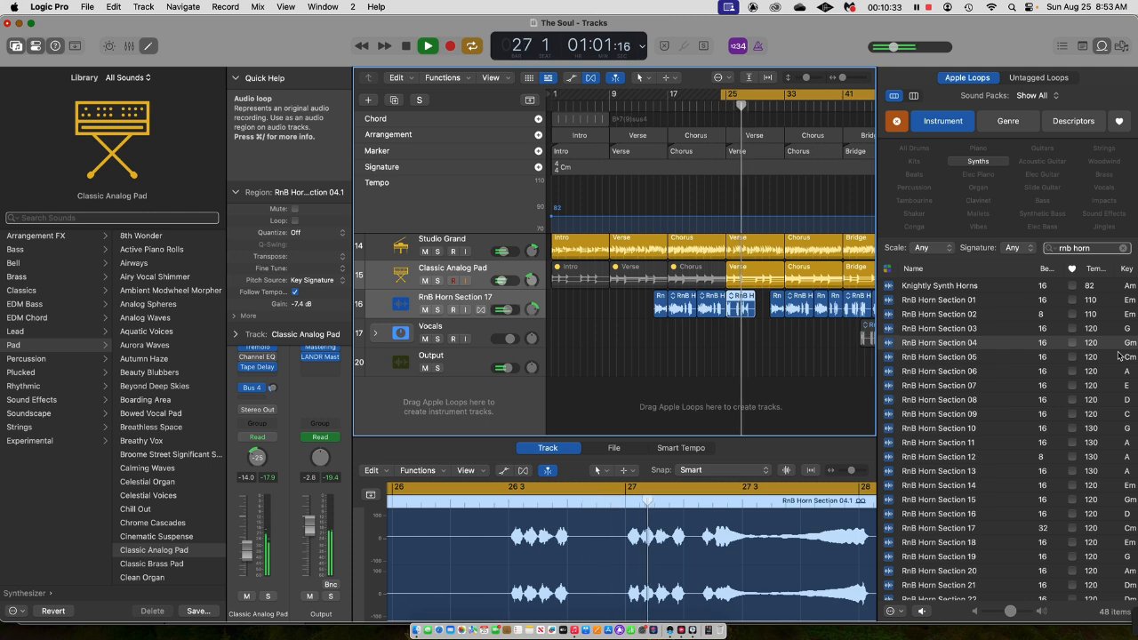
pyautogui.press('space')
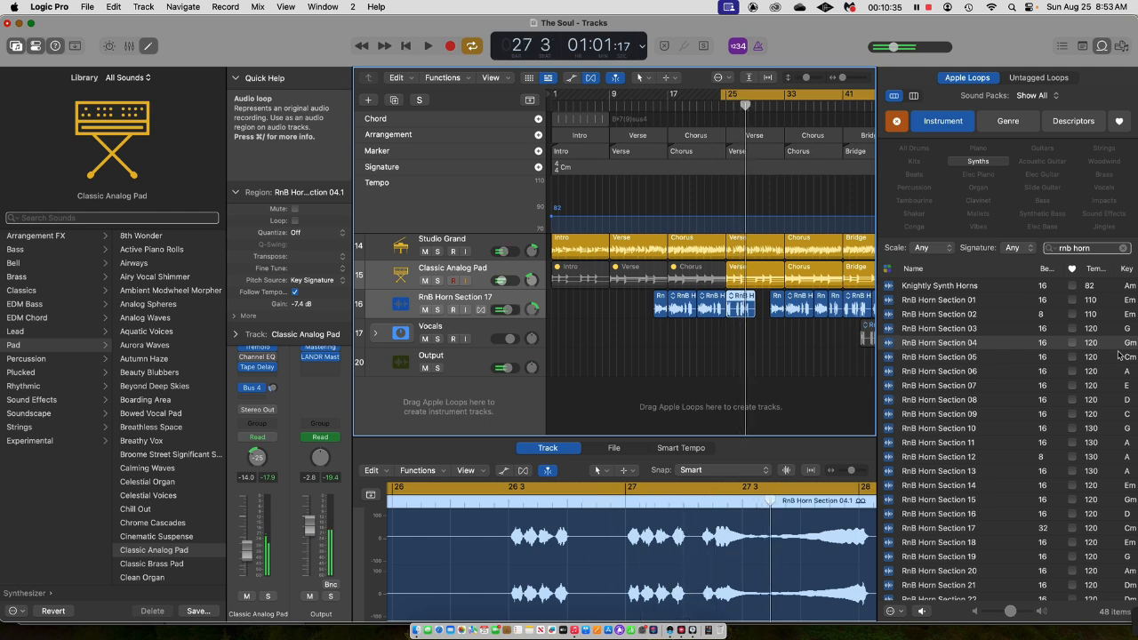